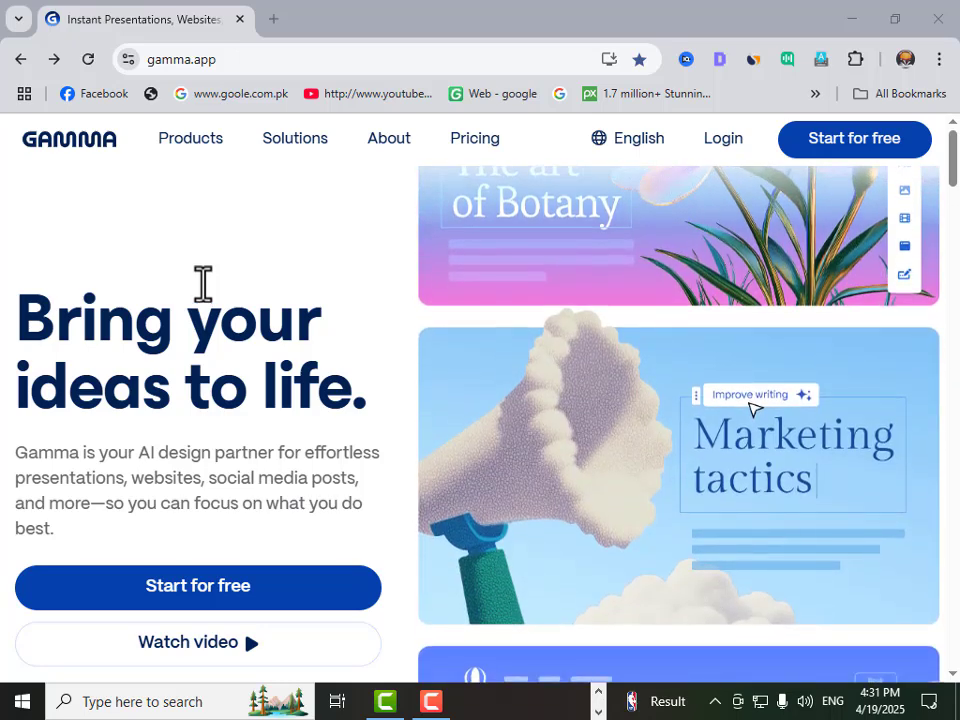
Open the Gamma website from the Google search results for "gamma".
left_click(3, 55)
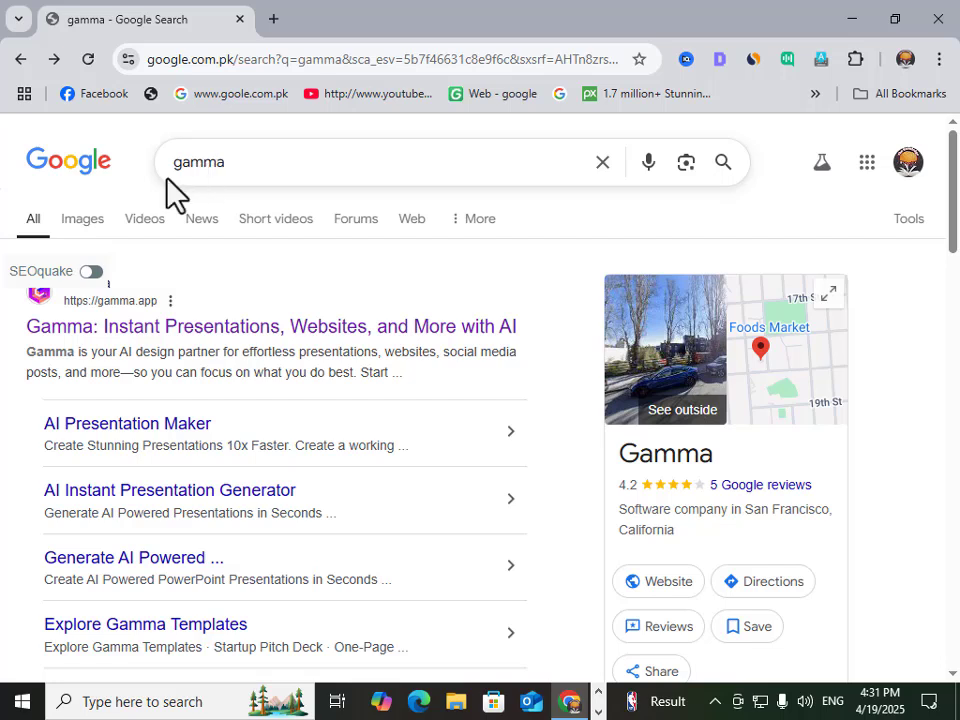
left_click(240, 330)
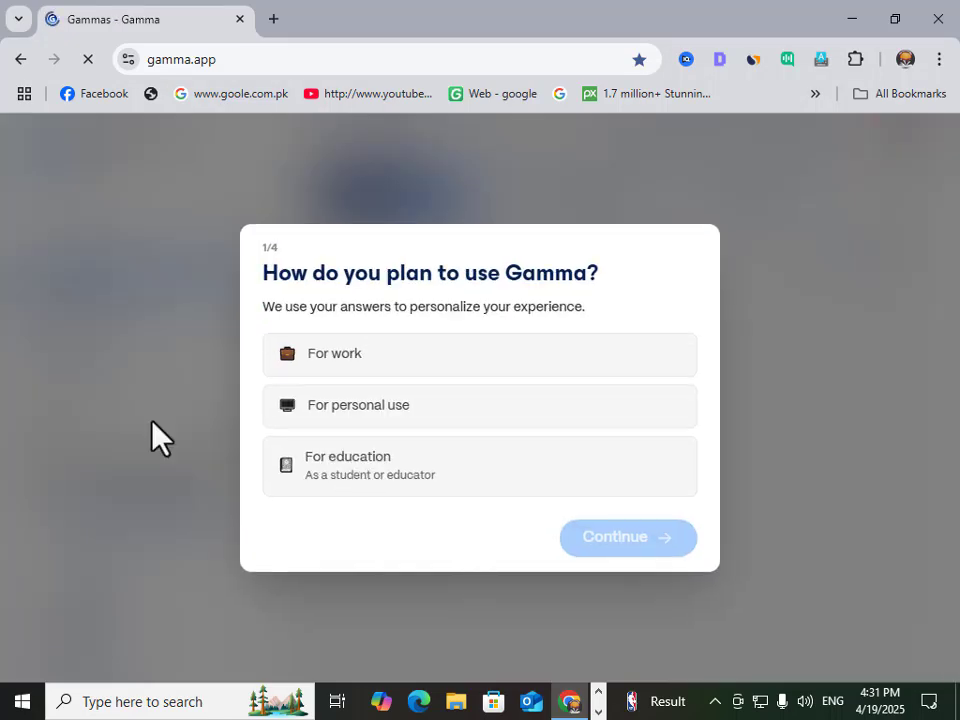
left_click(18, 60)
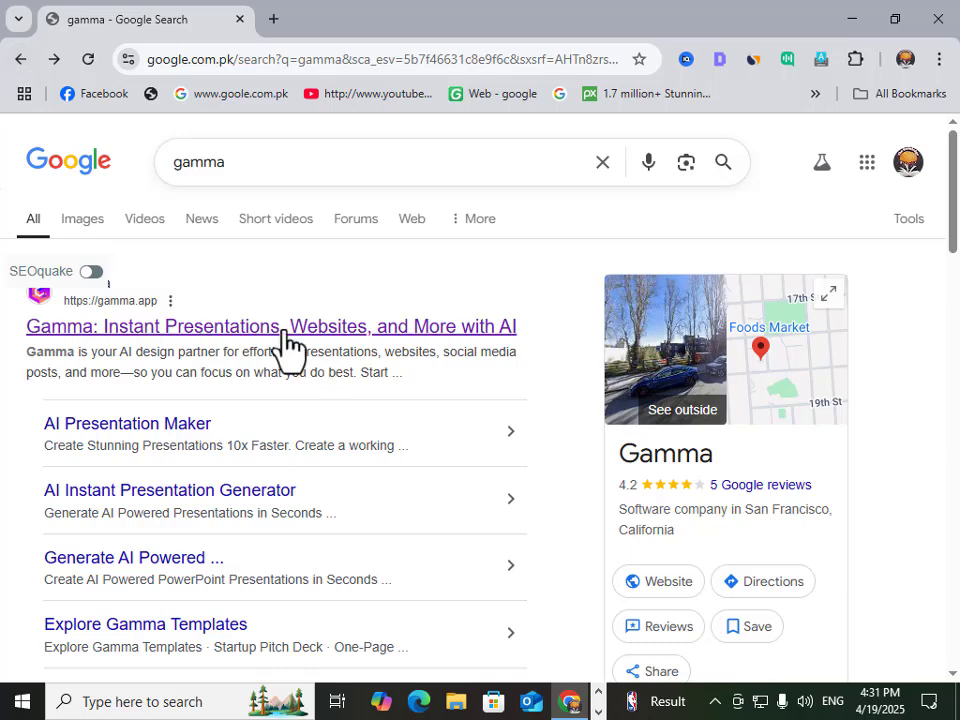
left_click(285, 328)
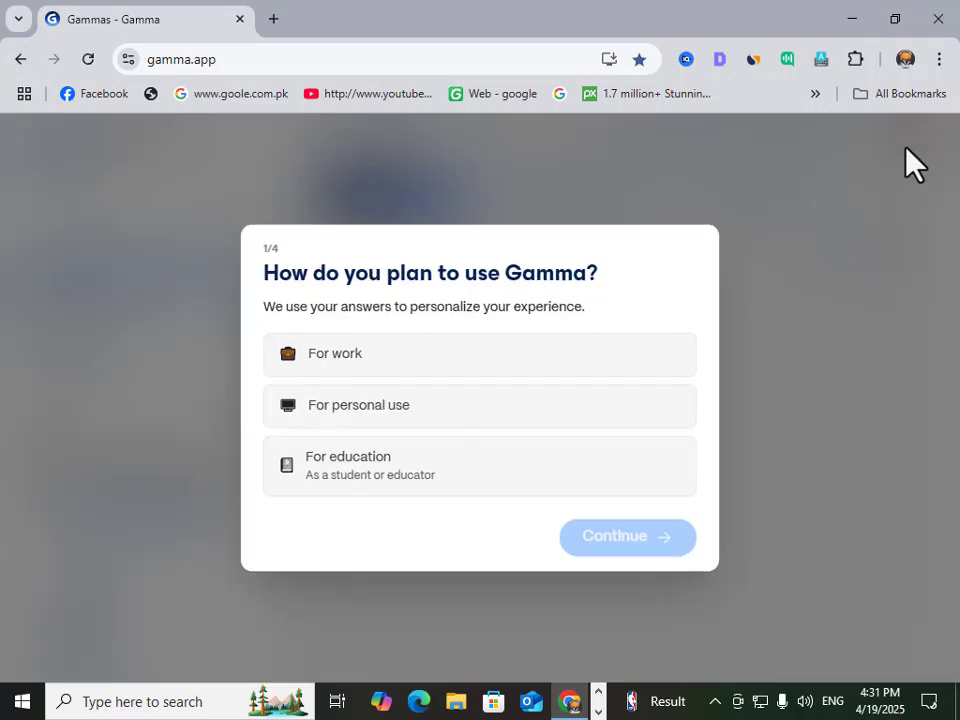
left_click(18, 60)
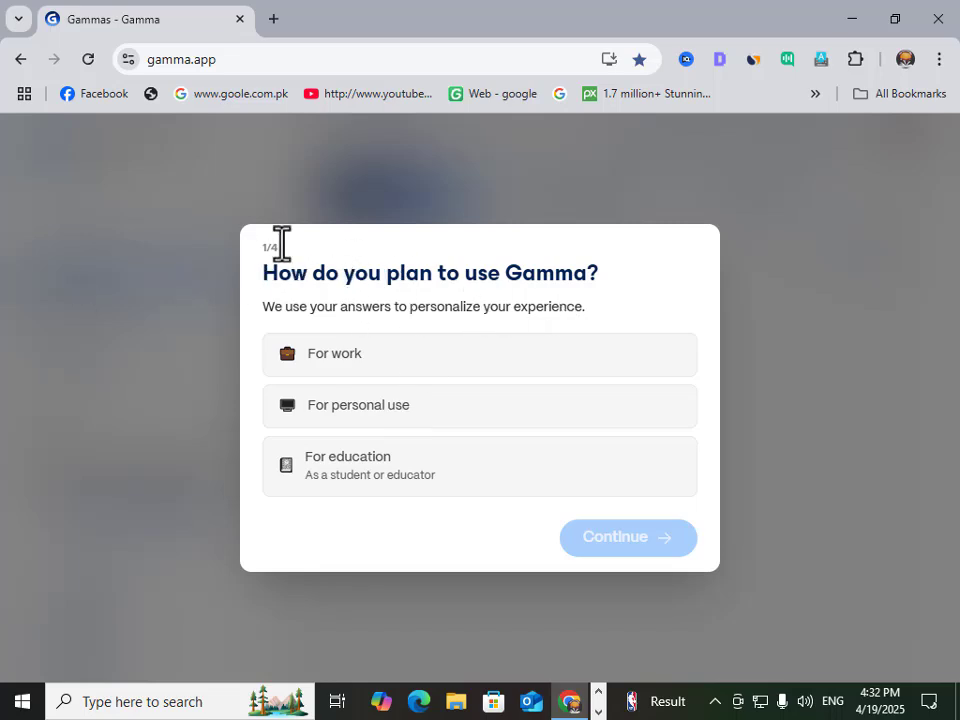
left_click(398, 408)
left_click(585, 553)
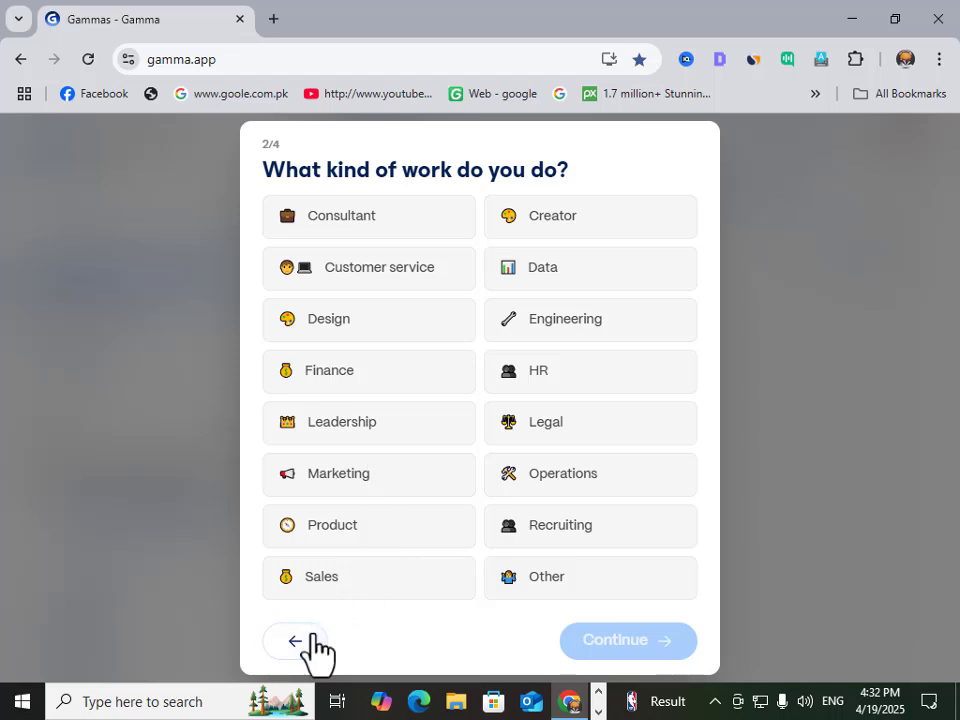
left_click(280, 648)
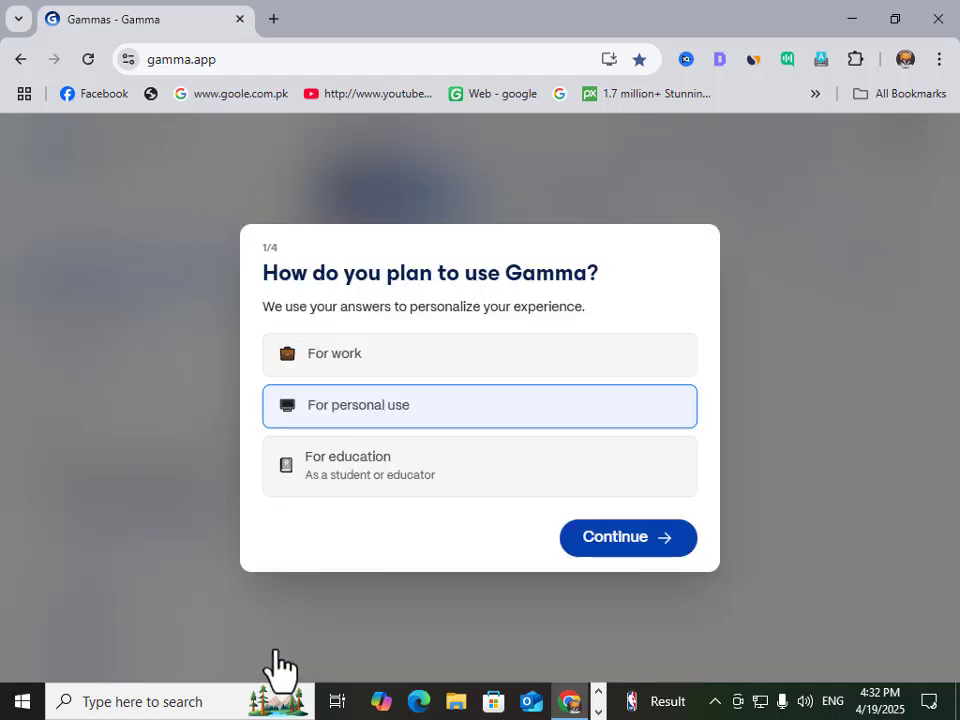
left_click(362, 358)
left_click(618, 545)
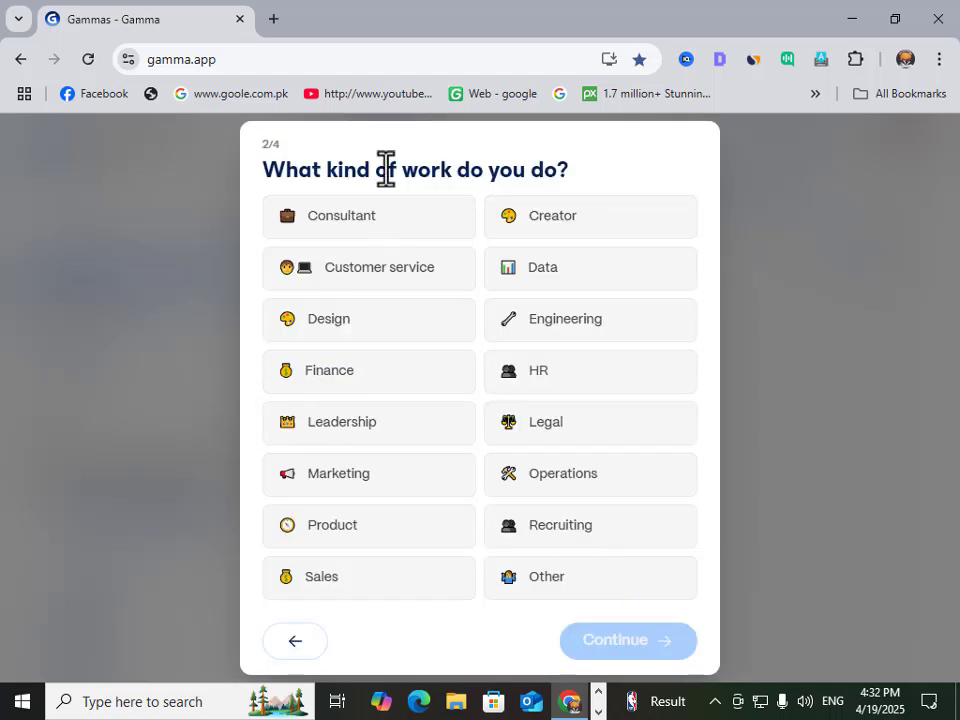
left_click(305, 636)
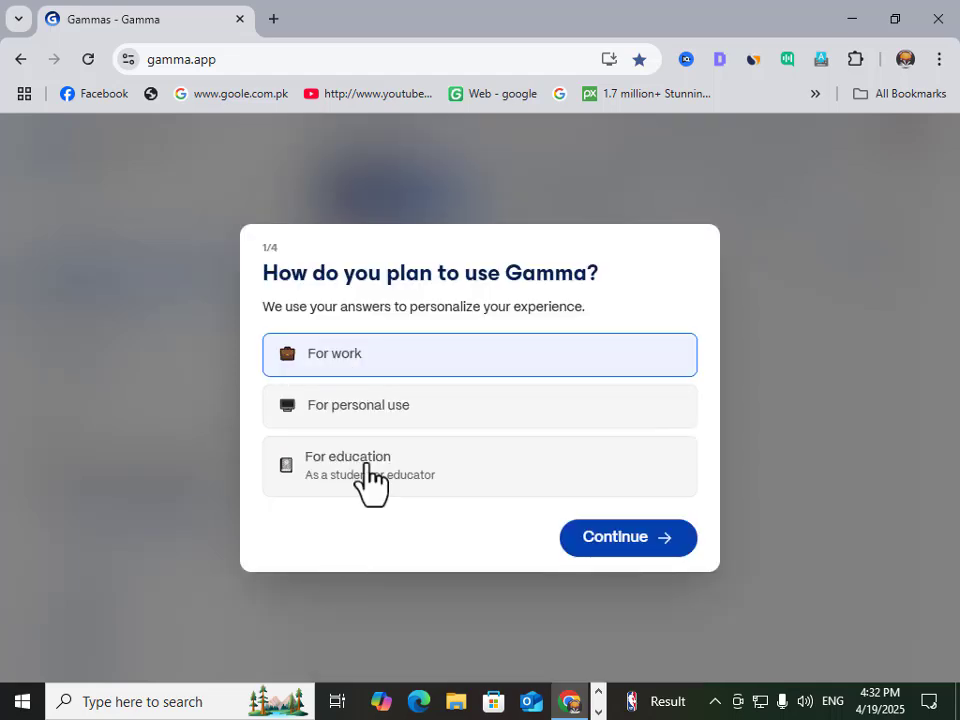
Answer the usage question with For education as a student, and set the student type to High school.
left_click(370, 466)
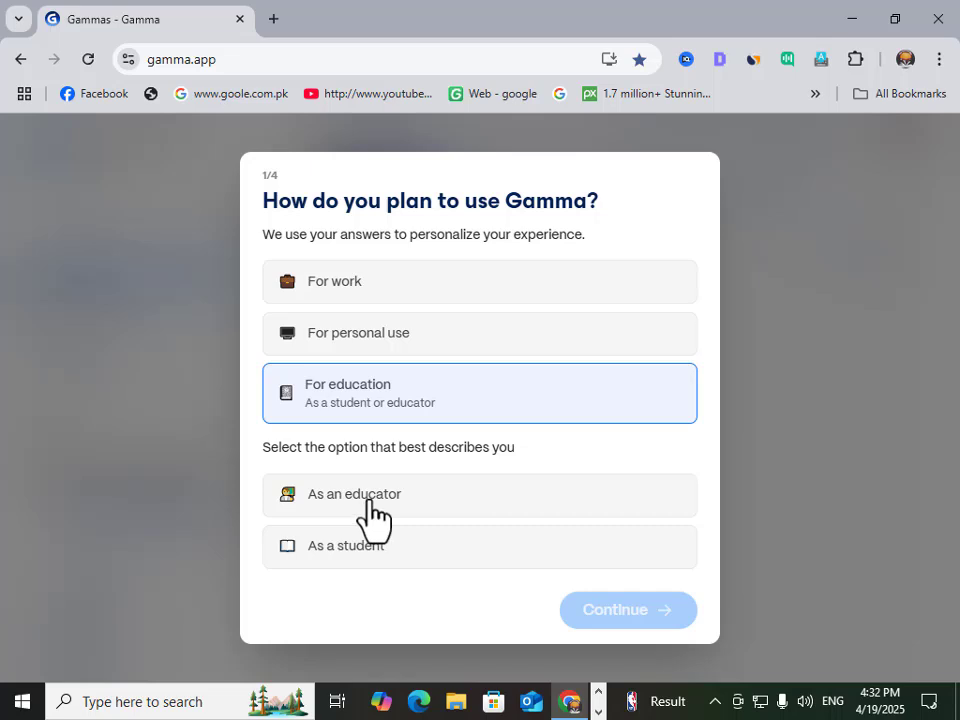
left_click(360, 558)
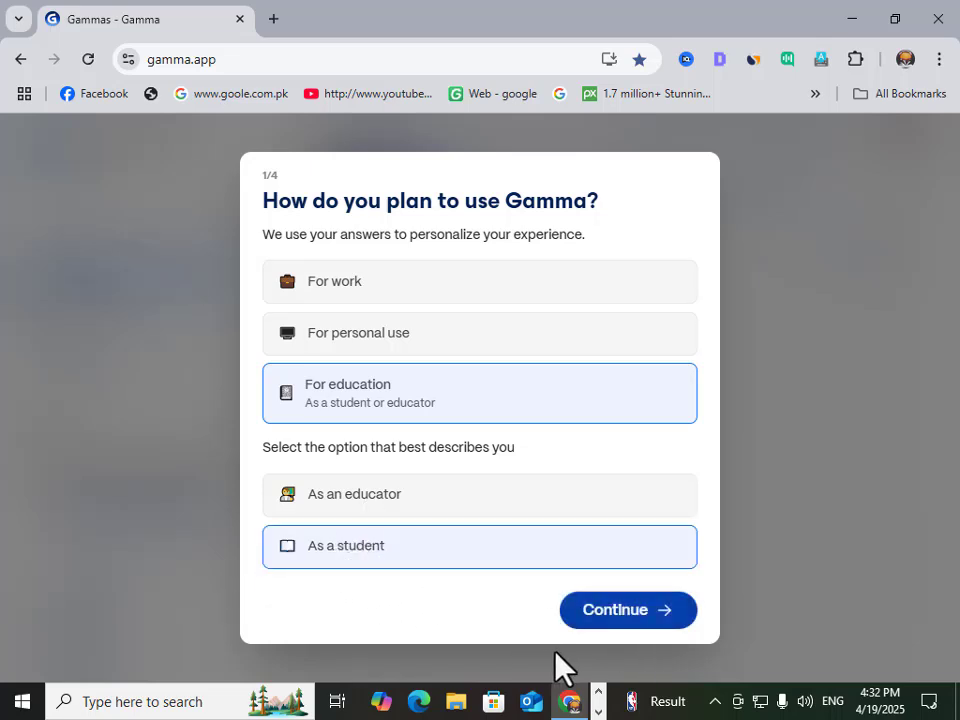
left_click(603, 622)
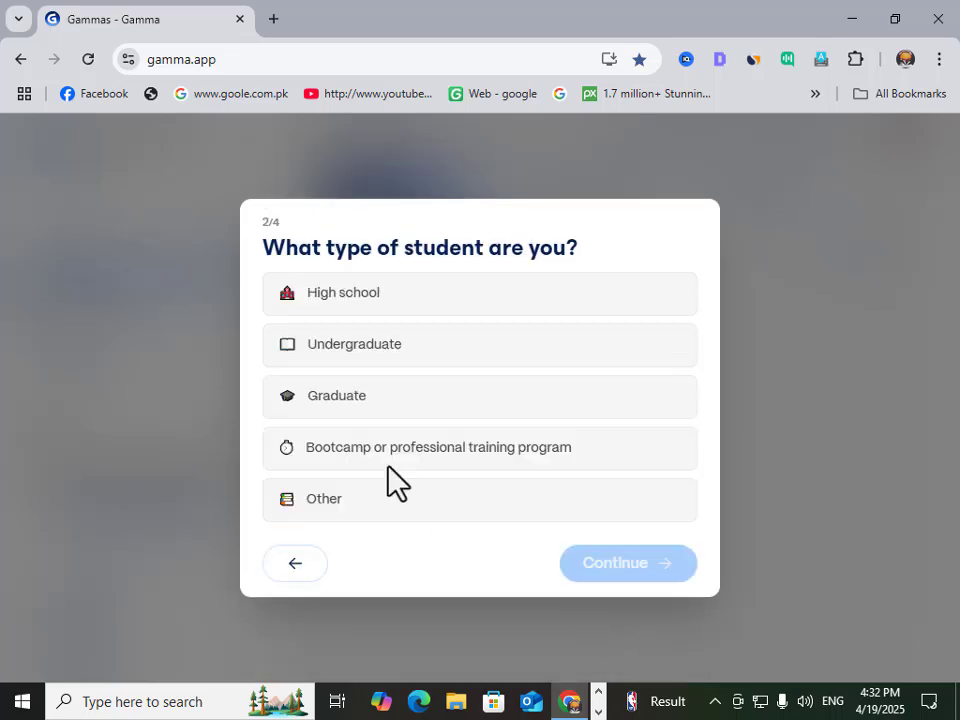
left_click(366, 295)
left_click(640, 563)
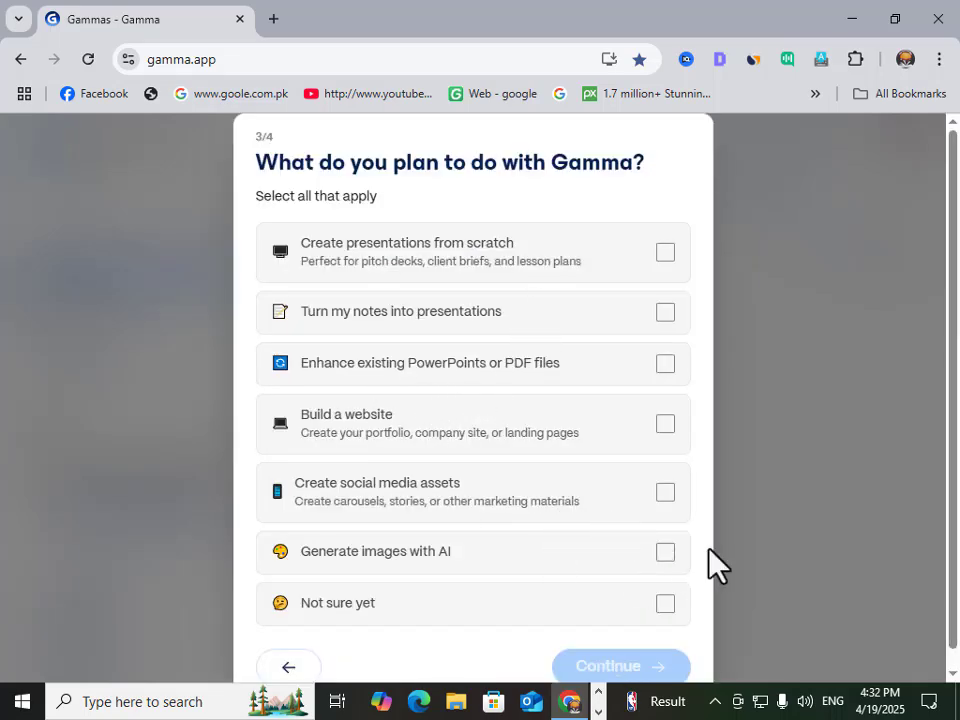
Answer the planned use with Not sure yet and finish the survey with From a friend or colleague as the referral source.
left_click(667, 605)
left_click(636, 668)
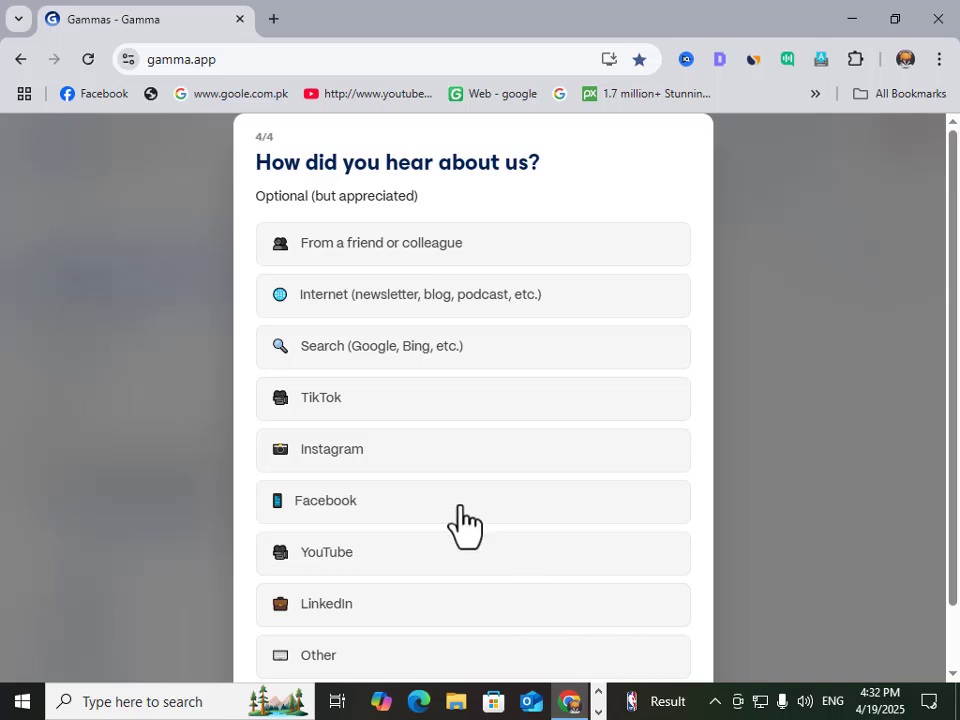
left_click(430, 252)
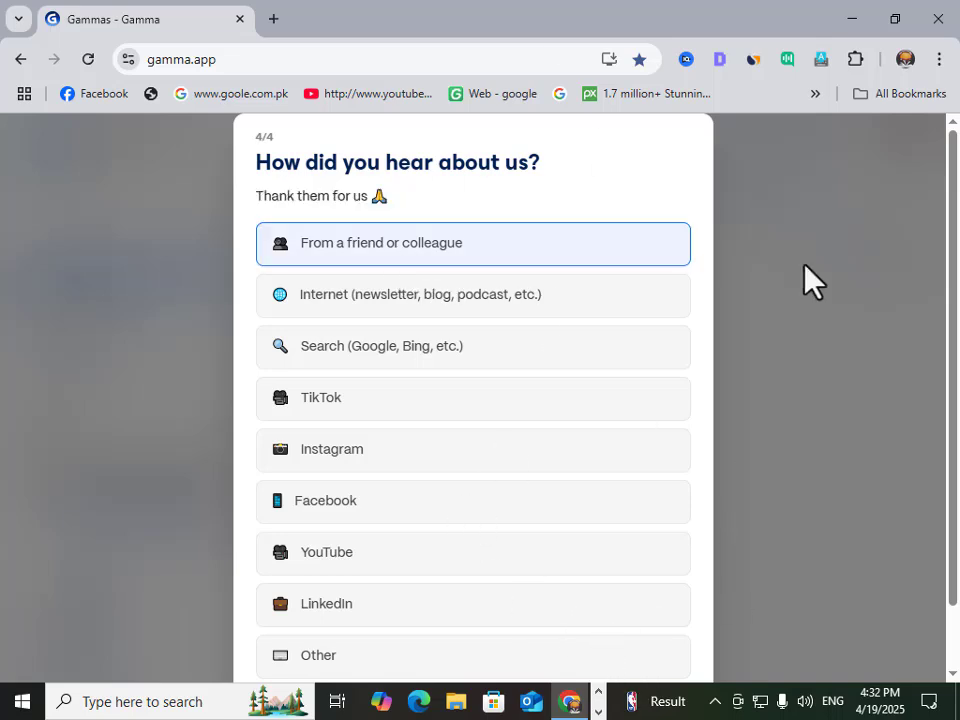
scroll(949, 197, "down", 1)
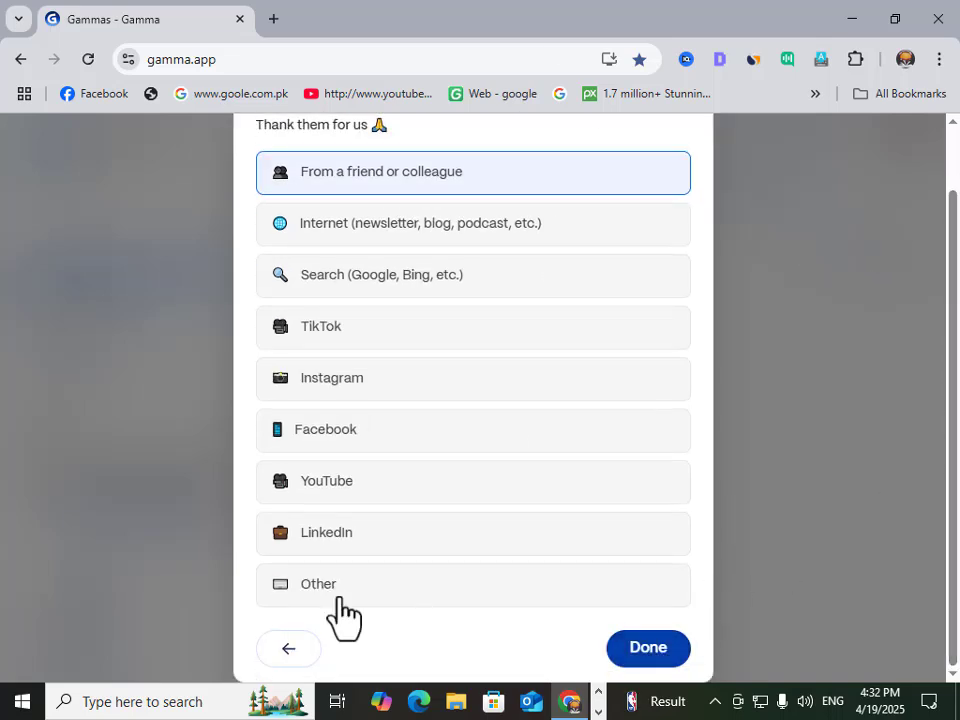
left_click(470, 598)
scroll(952, 598, "down", 1)
scroll(952, 600, "up", 3)
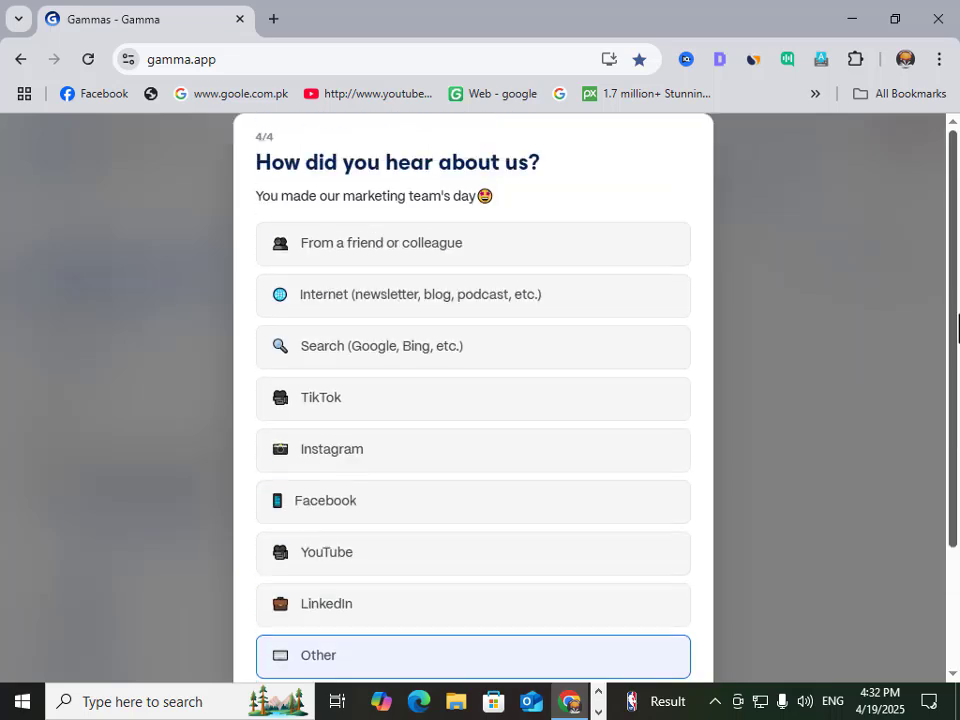
left_click(320, 243)
scroll(955, 573, "down", 1)
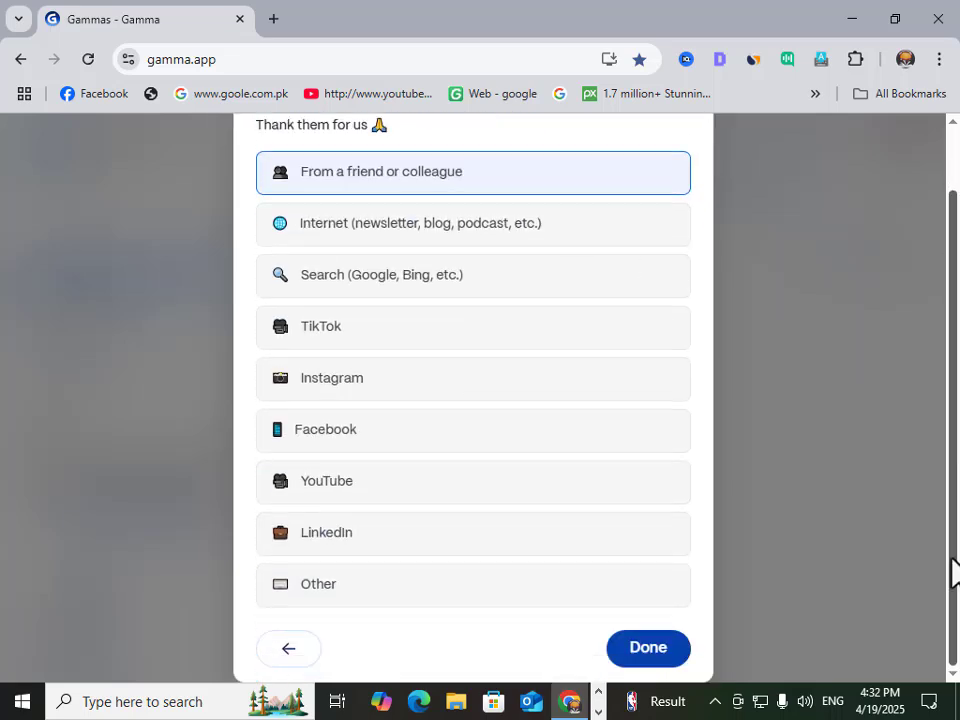
left_click(645, 655)
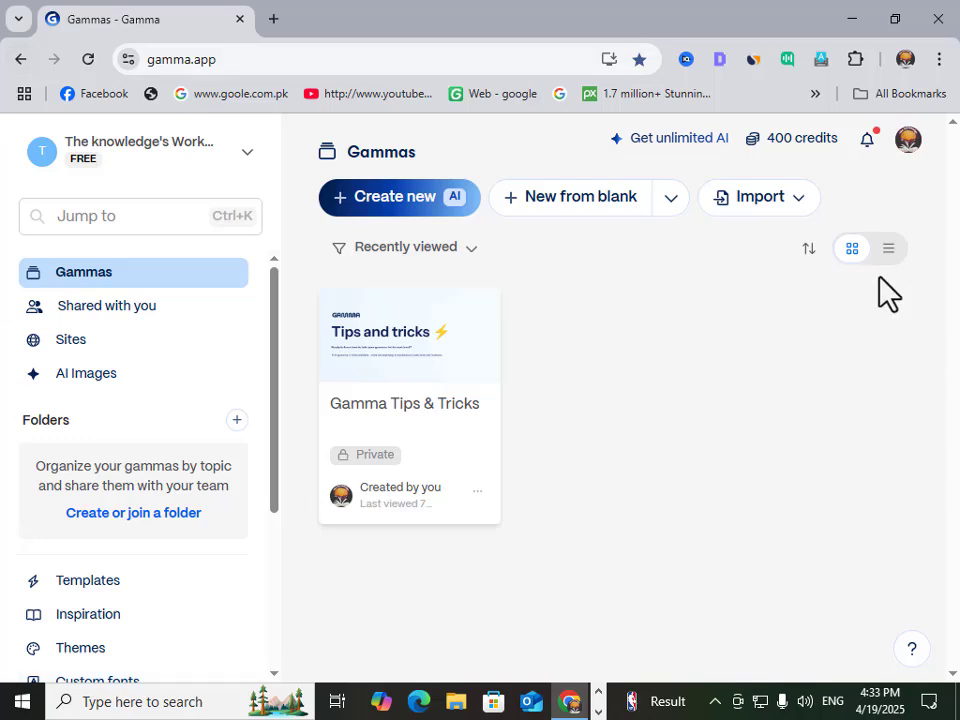
Start a new AI creation using the Generate option and choose Presentation as the type.
left_click(361, 207)
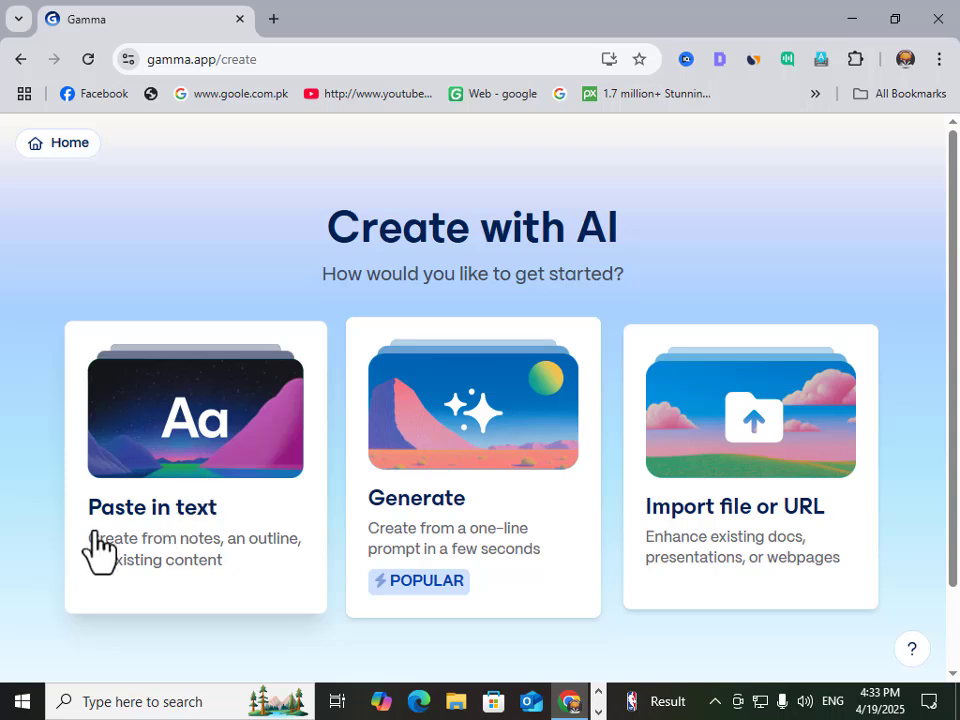
left_click(188, 455)
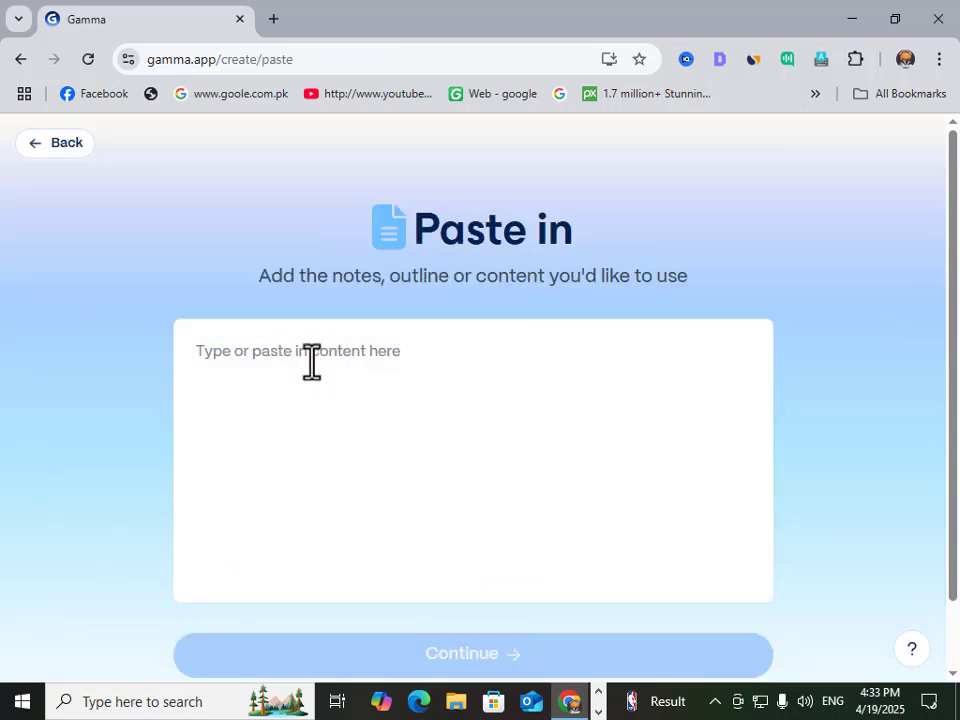
left_click(33, 146)
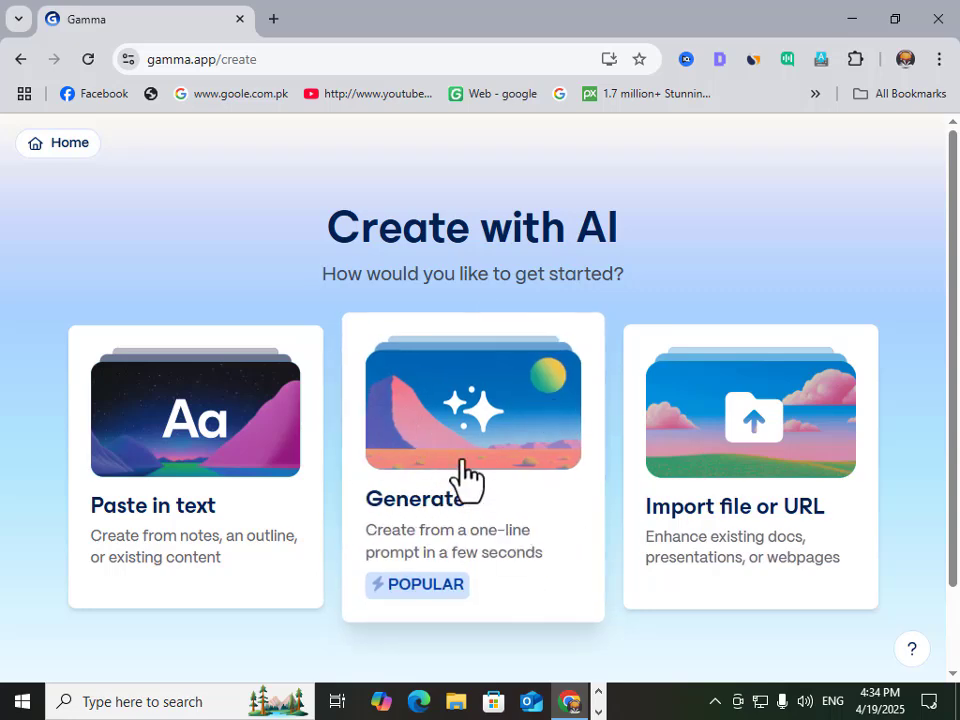
left_click(419, 487)
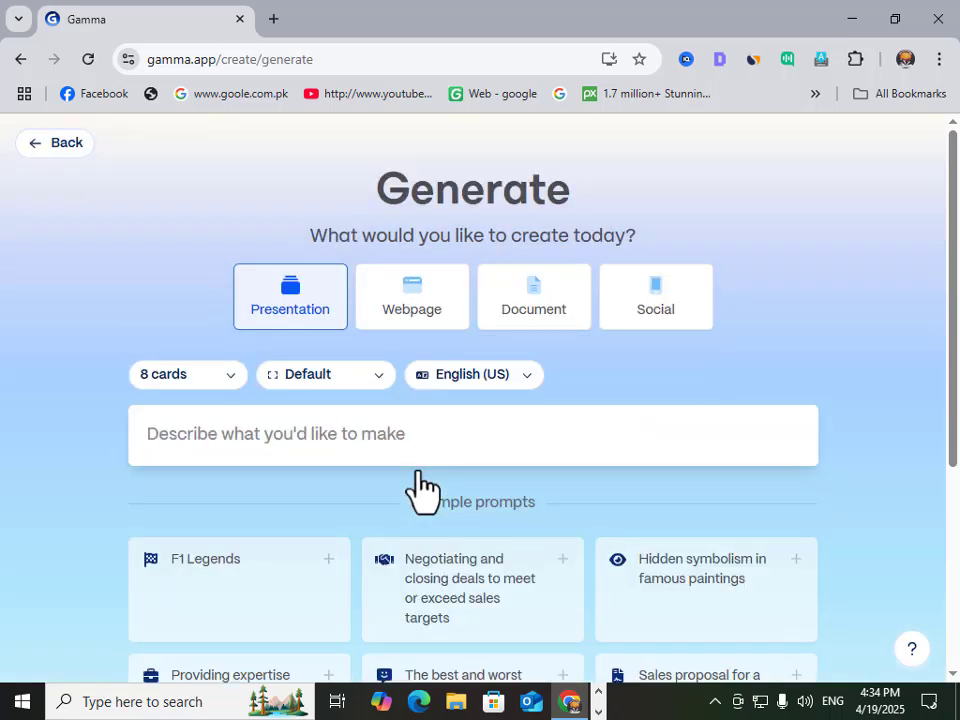
left_click(308, 312)
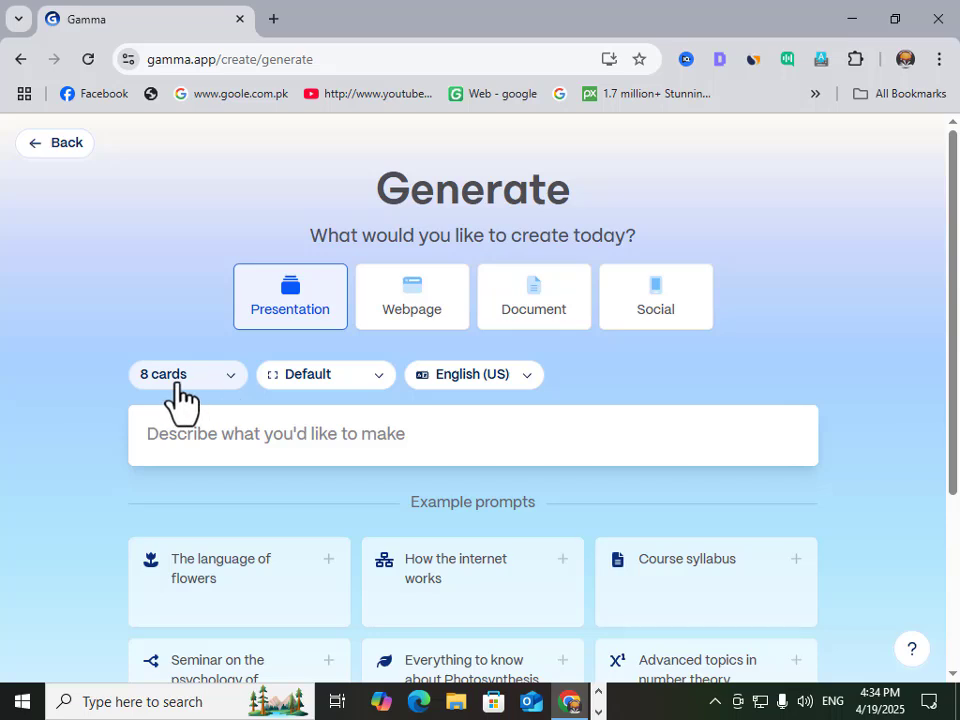
Try a length of 9 cards for the presentation and return it to 8 cards.
left_click(230, 382)
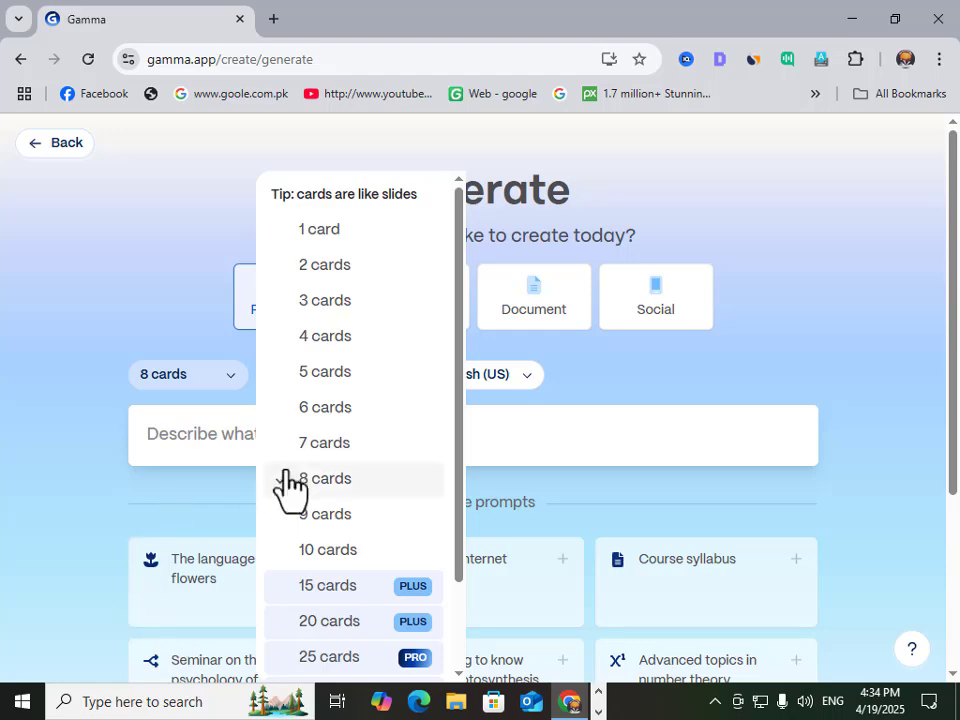
left_click(336, 516)
left_click(229, 383)
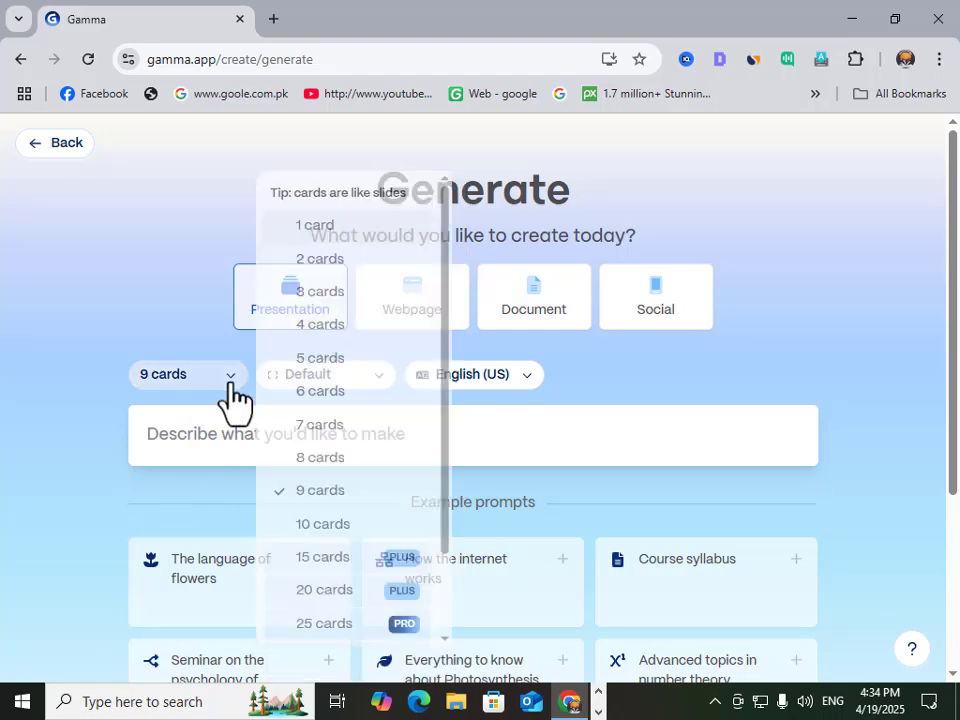
left_click(337, 479)
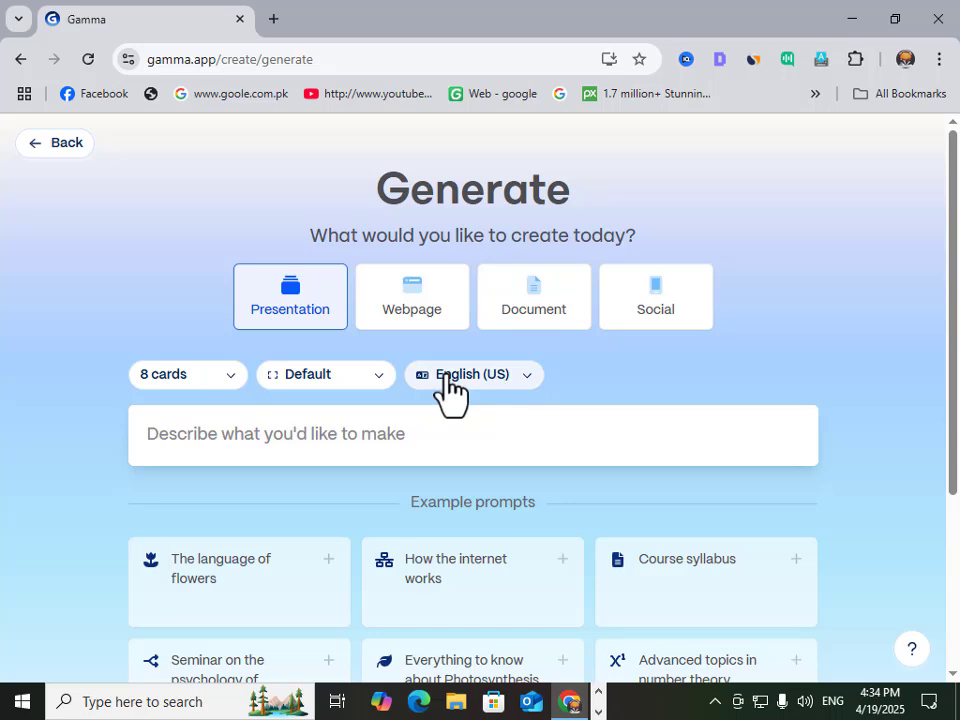
Browse the available output languages and keep English (US).
left_click(524, 380)
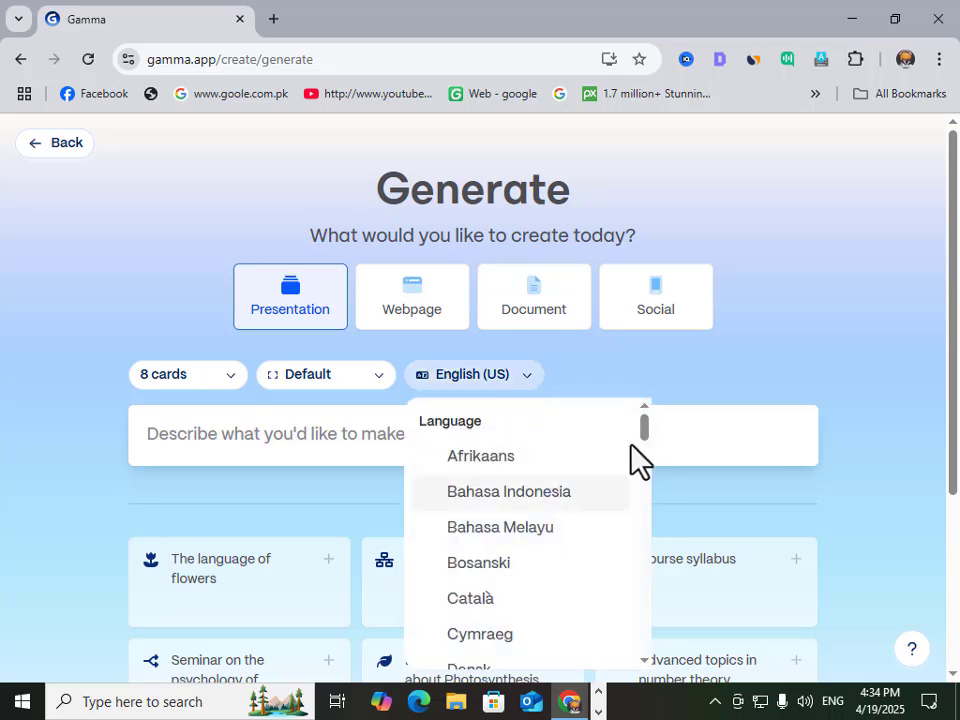
left_click_drag(642, 420, 637, 380)
left_click(458, 374)
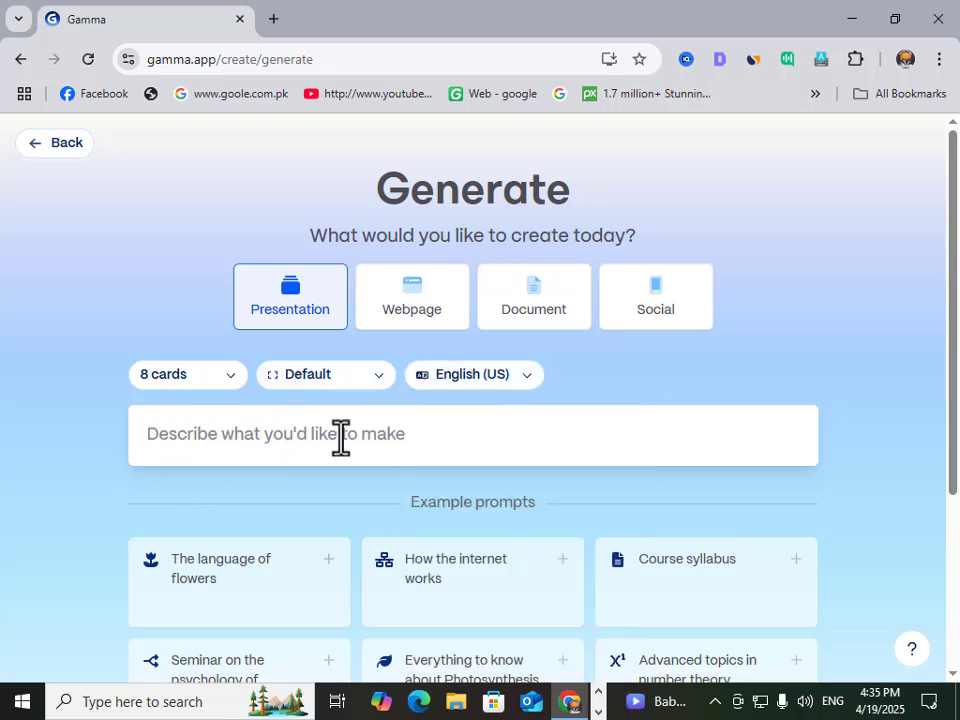
Enter the prompt "Future of teachers after AI" and generate the presentation outline.
left_click_drag(955, 289, 955, 337)
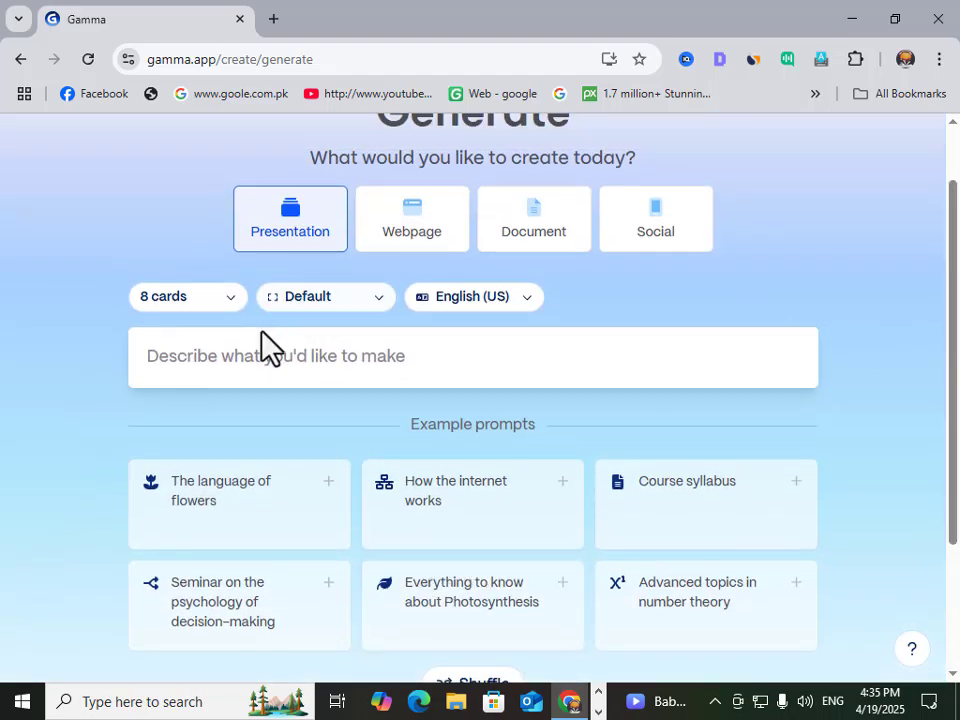
left_click(193, 356)
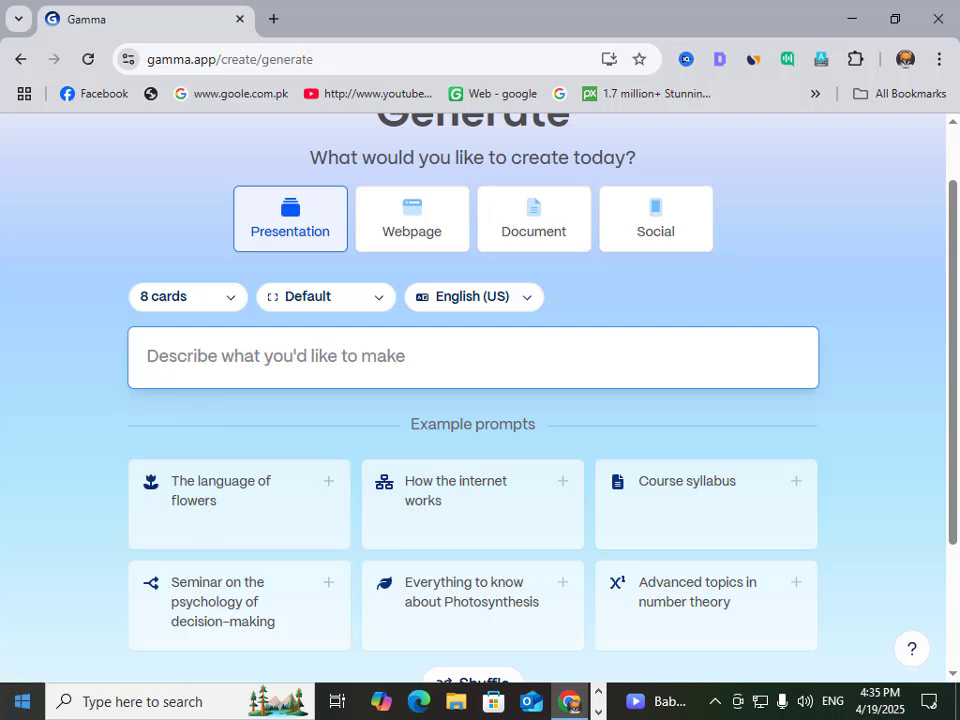
type("Future of teachers after AI")
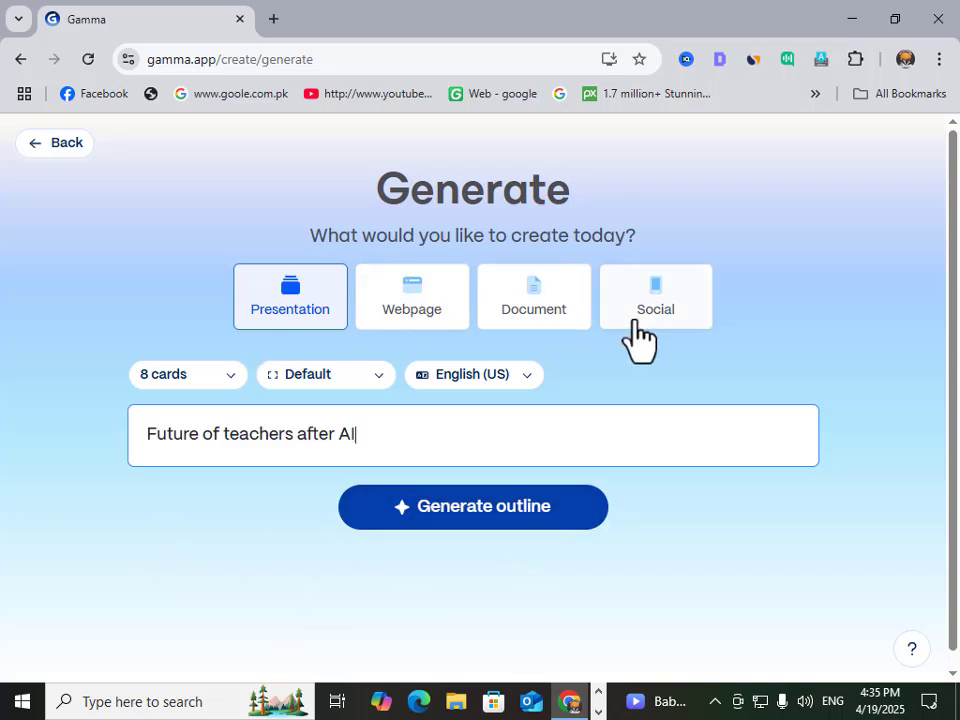
left_click(484, 515)
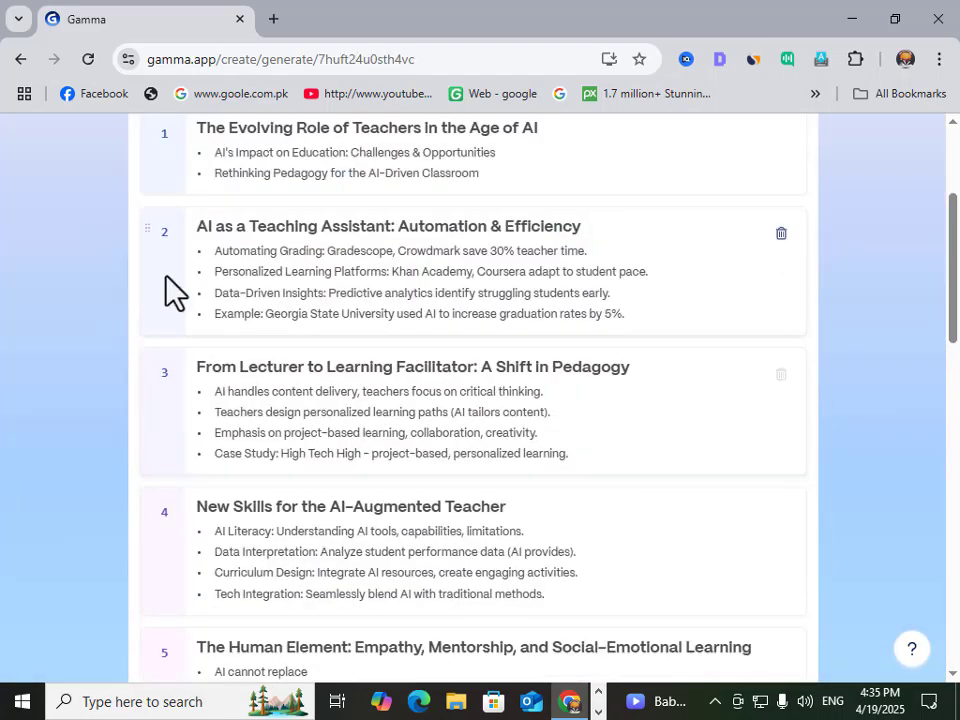
Review the eight outline cards and apply the Oasis theme to the presentation.
scroll(955, 320, "up", 5)
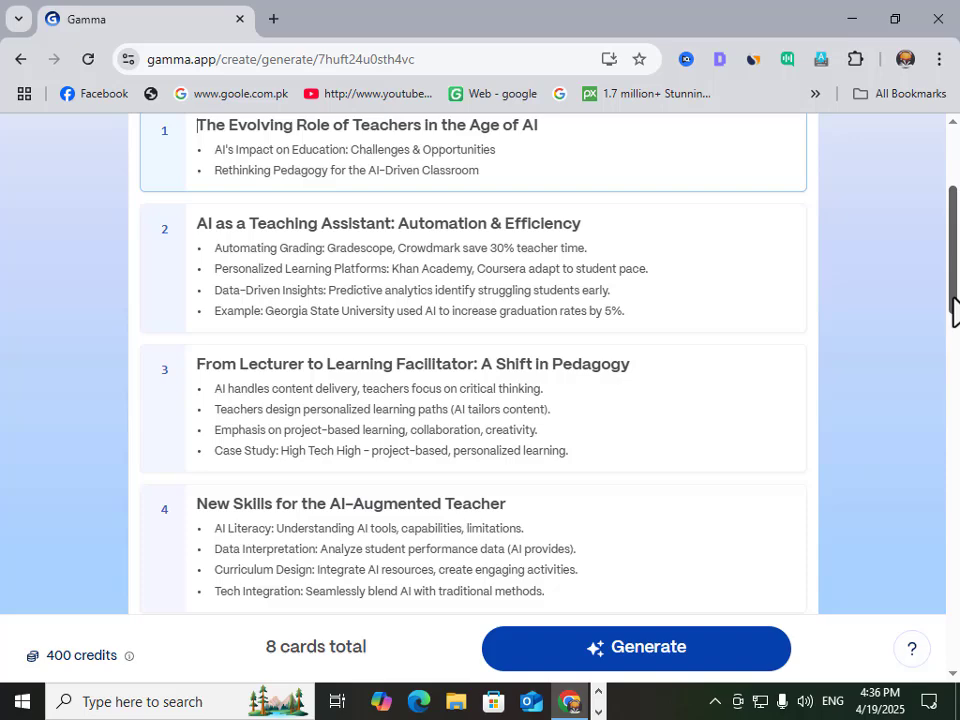
scroll(953, 300, "up", 3)
scroll(955, 262, "down", 2)
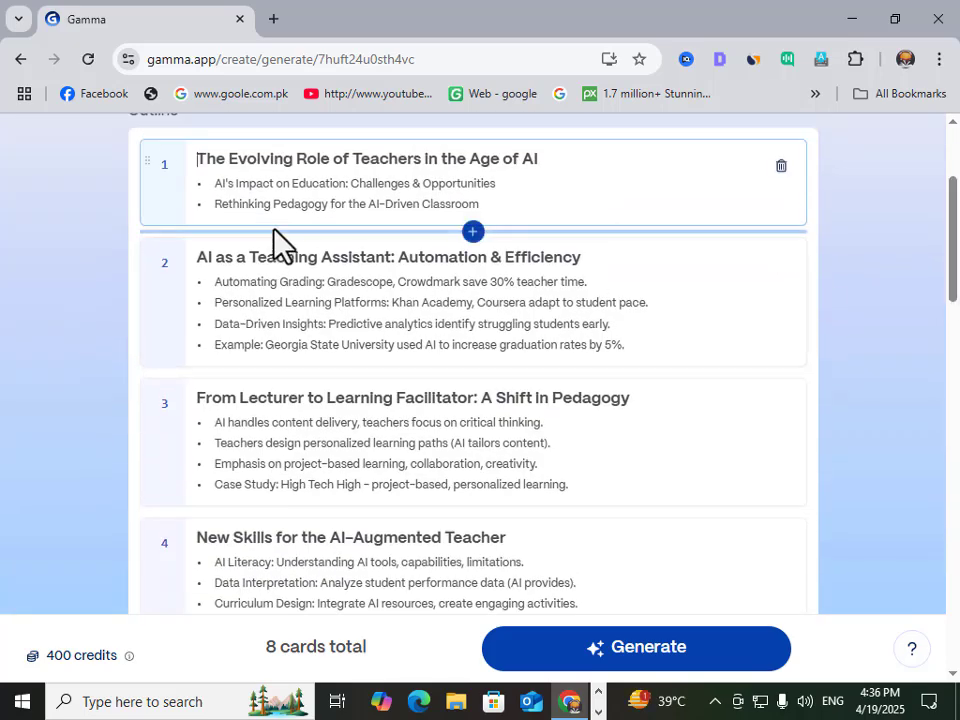
scroll(957, 285, "down", 2)
scroll(957, 285, "down", 5)
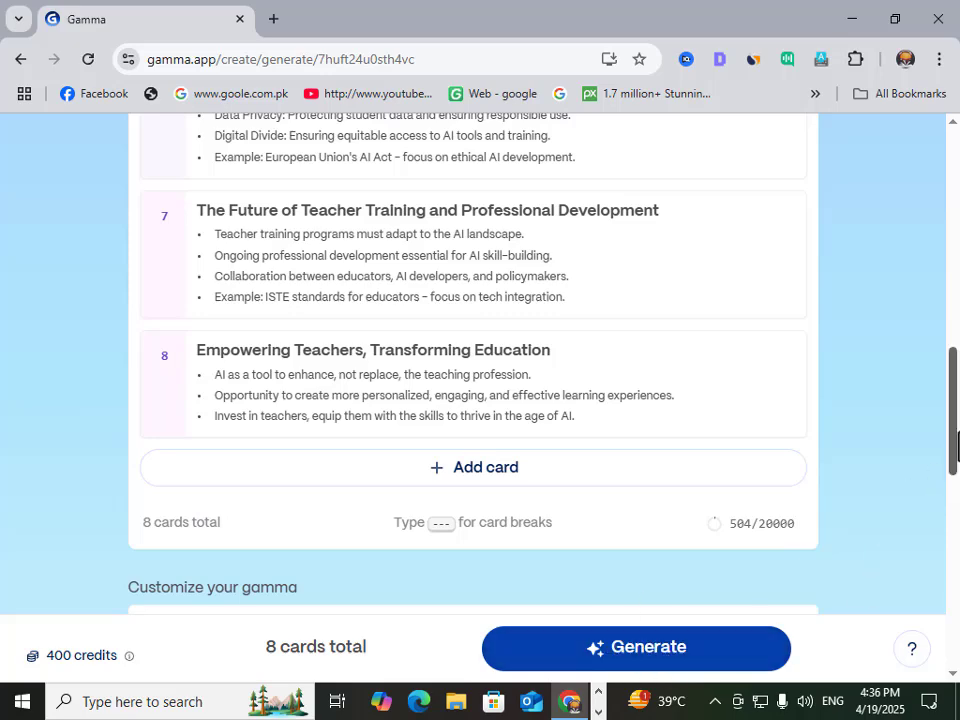
left_click_drag(957, 410, 957, 515)
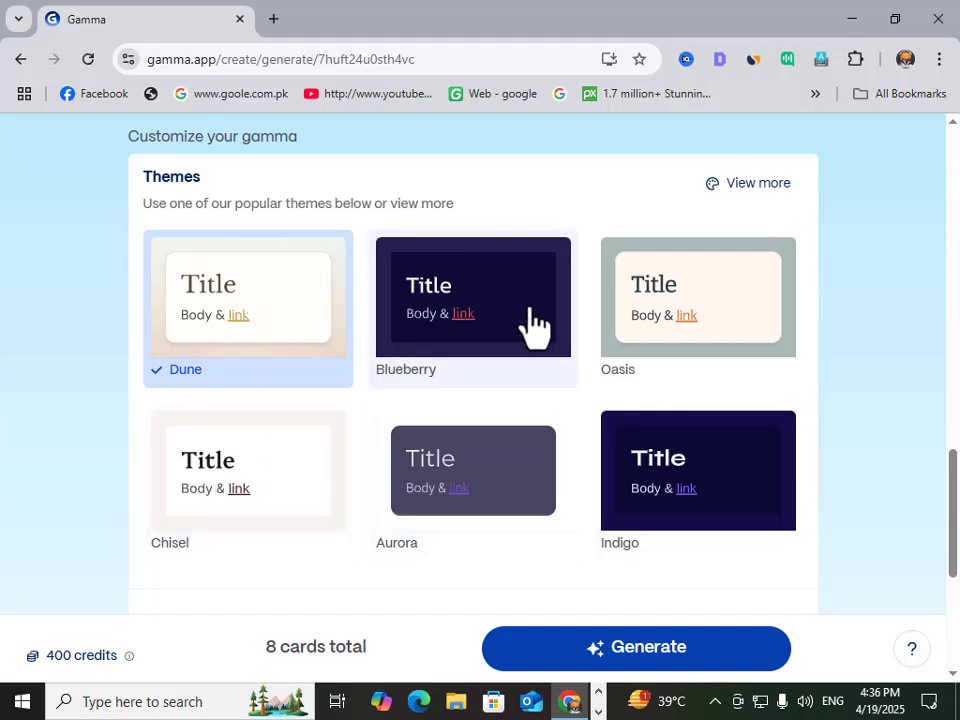
left_click(668, 310)
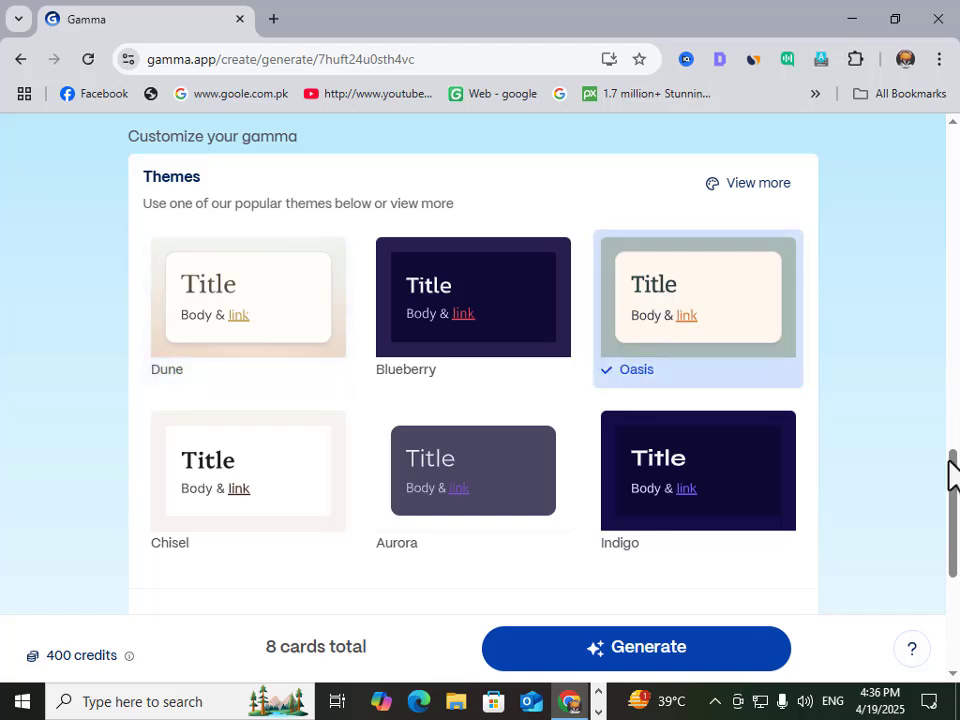
Examine the content settings and the image source options, keeping Medium text per card and AI images.
left_click_drag(952, 468, 949, 546)
left_click_drag(293, 373, 197, 369)
left_click(203, 308)
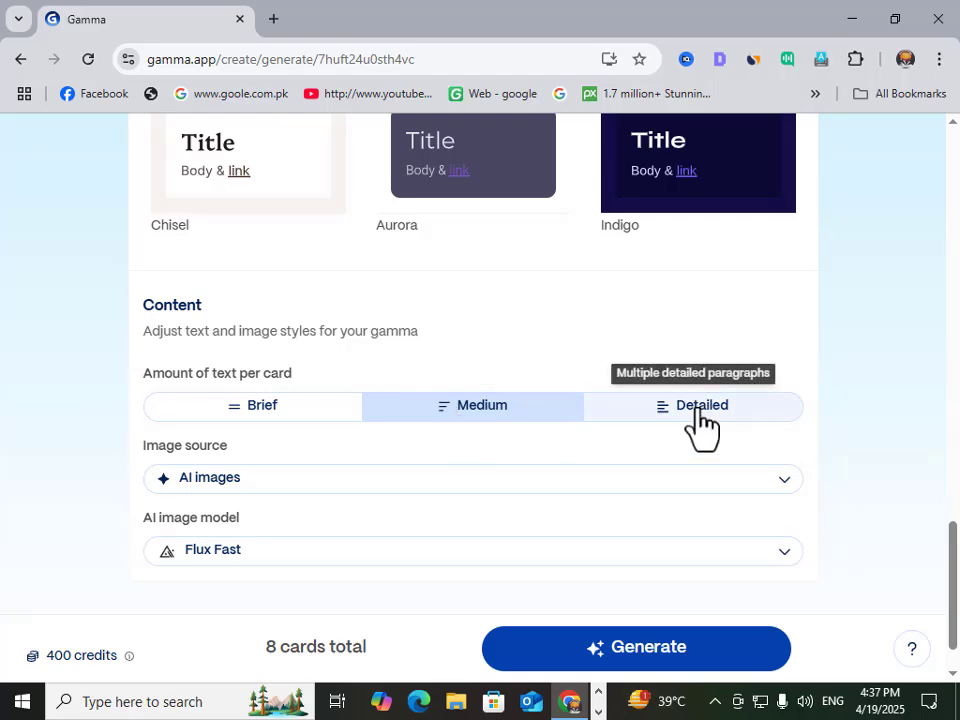
left_click_drag(955, 550, 952, 320)
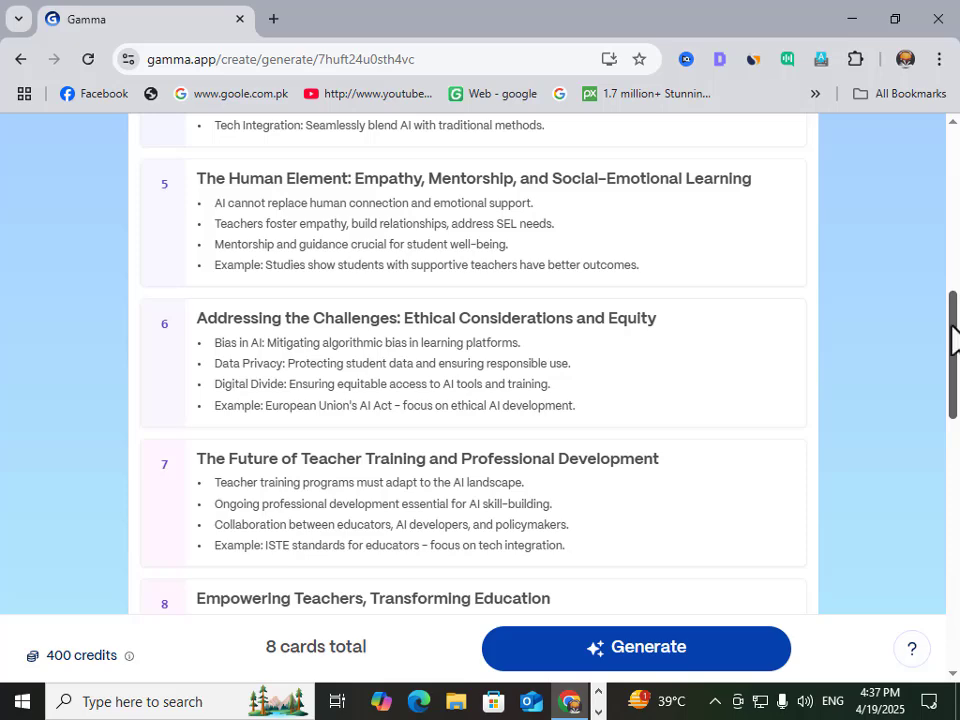
left_click_drag(955, 340, 955, 560)
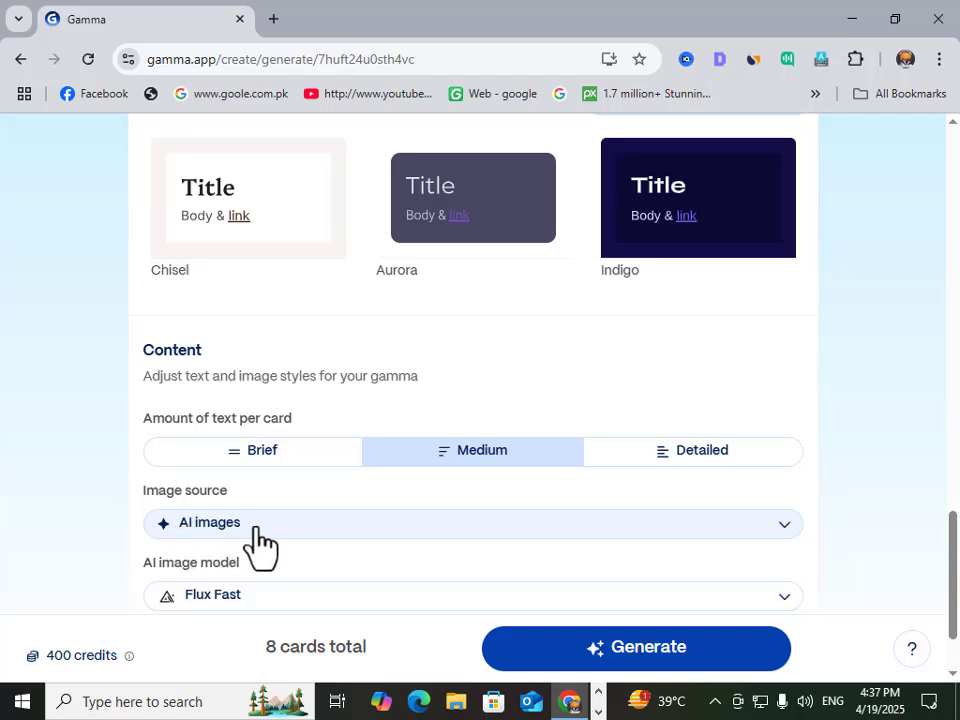
left_click(195, 525)
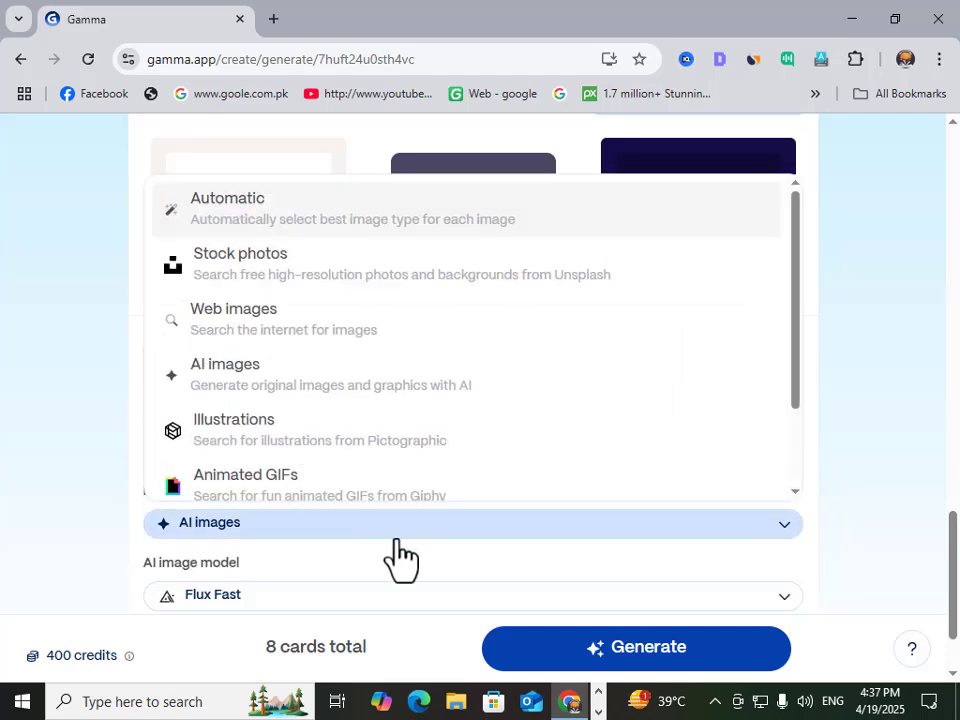
left_click(209, 526)
Generate the presentation from the outline with the Flux Fast image model.
left_click_drag(952, 530, 953, 615)
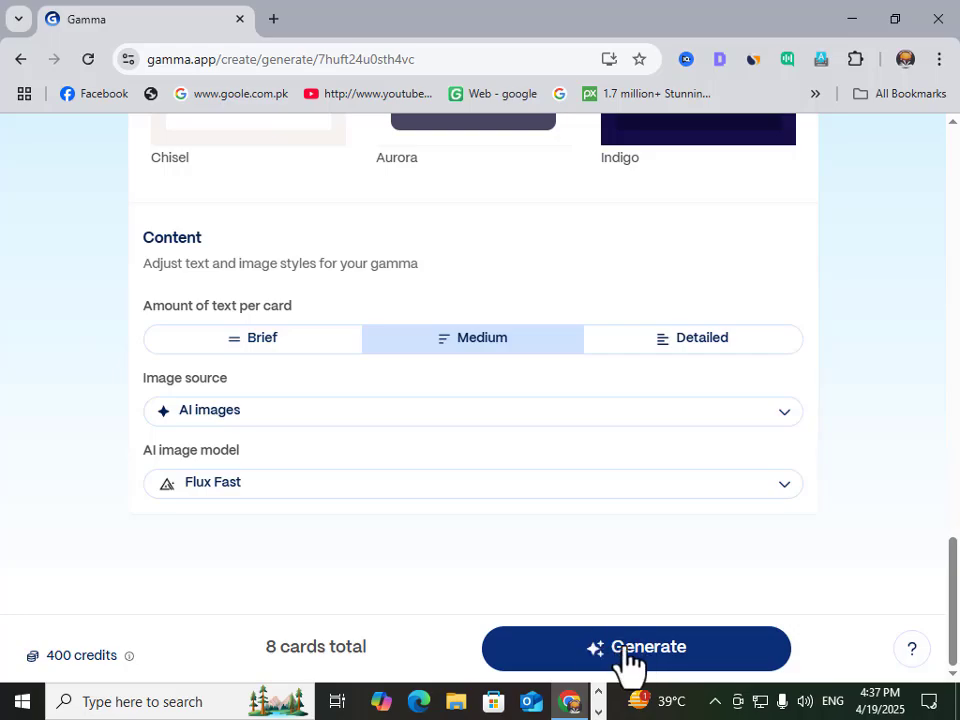
mouse_move(955, 580)
left_mouse_down()
mouse_move(955, 145)
mouse_move(955, 560)
left_mouse_up()
left_click(648, 648)
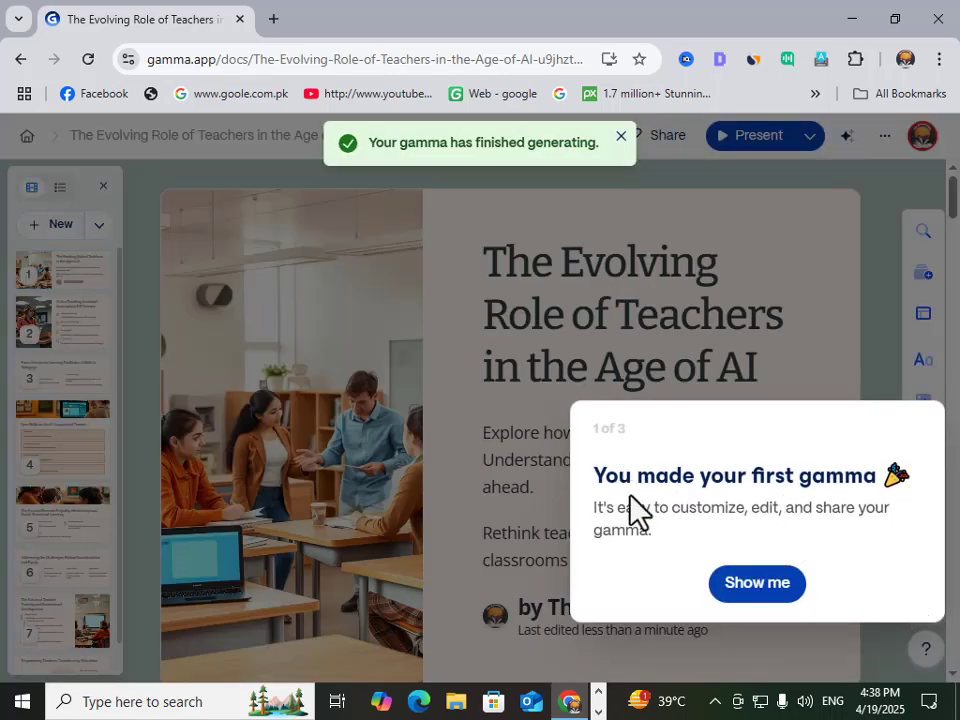
Go through the introductory tour to its end and collapse the Get started checklist.
left_click(742, 584)
left_click(623, 584)
left_click(765, 590)
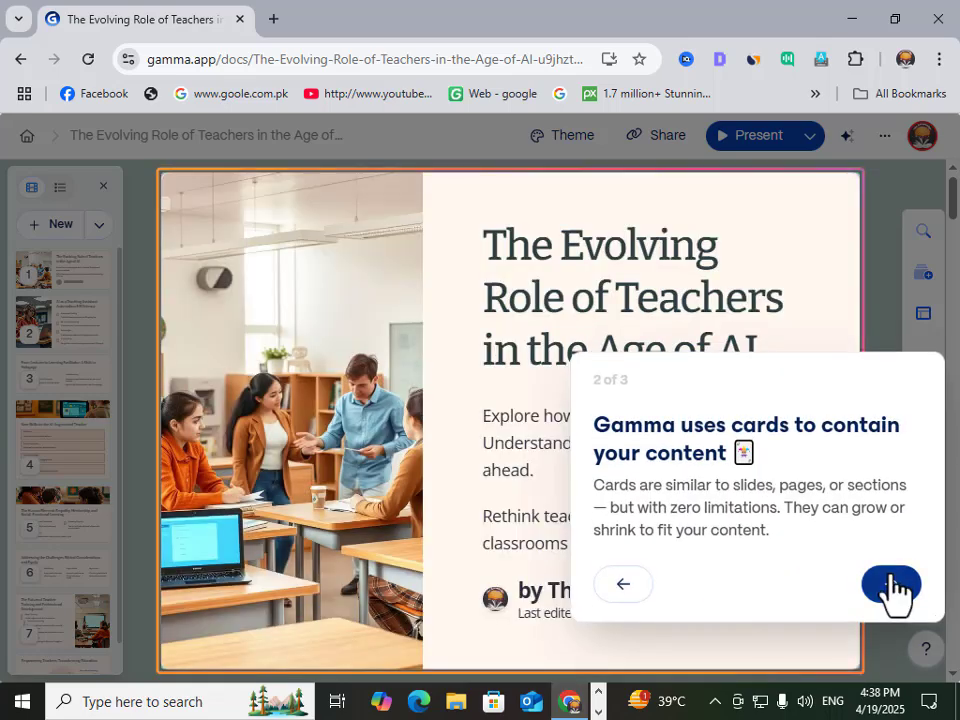
left_click(891, 584)
left_click(415, 470)
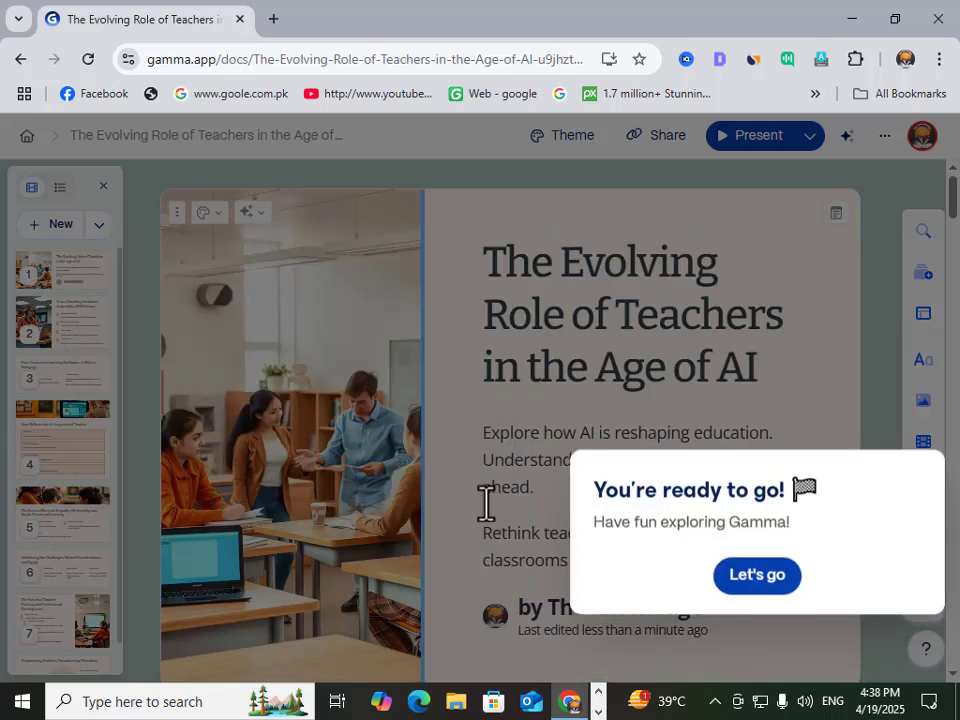
left_click(755, 578)
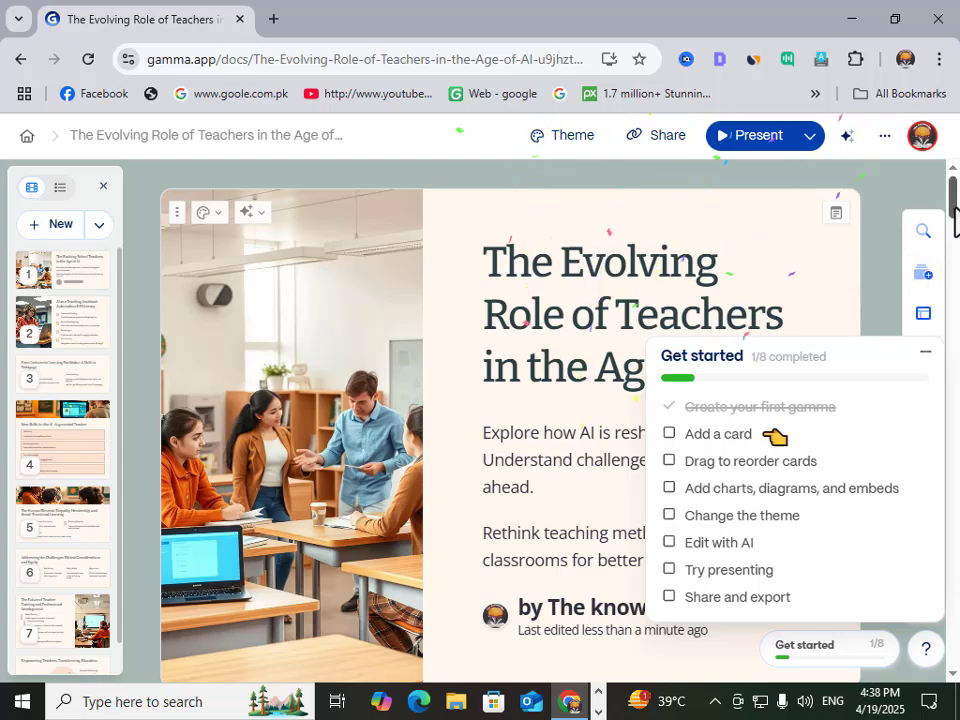
scroll(932, 320, "down", 5)
left_click(928, 356)
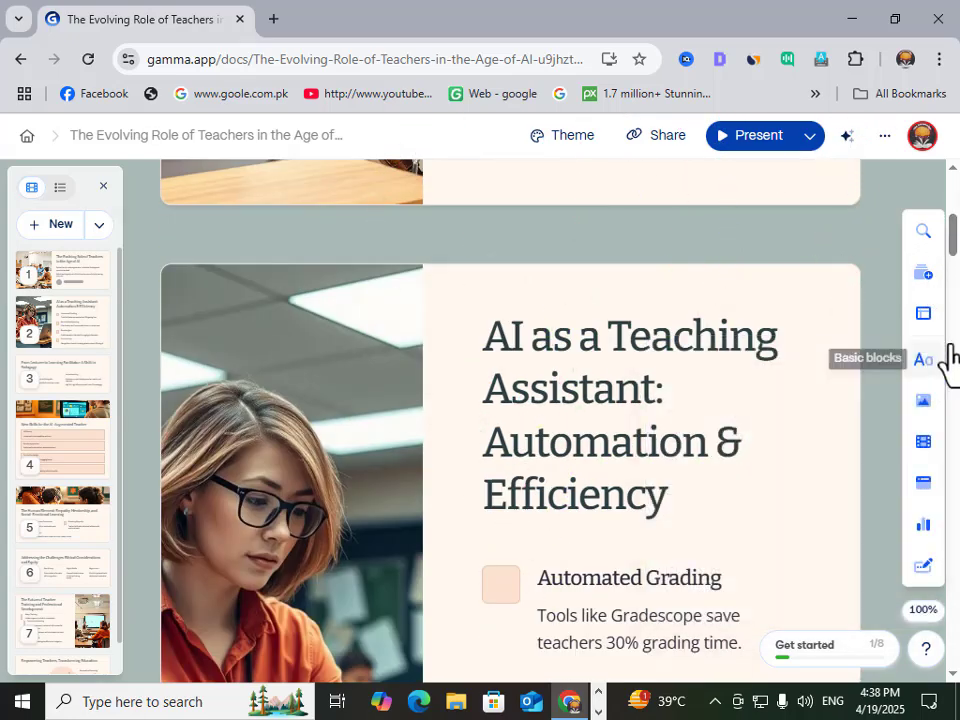
Inspect the alignment and last-edited-time options of the author block on the first card, leaving them as they are.
scroll(953, 214, "up", 5)
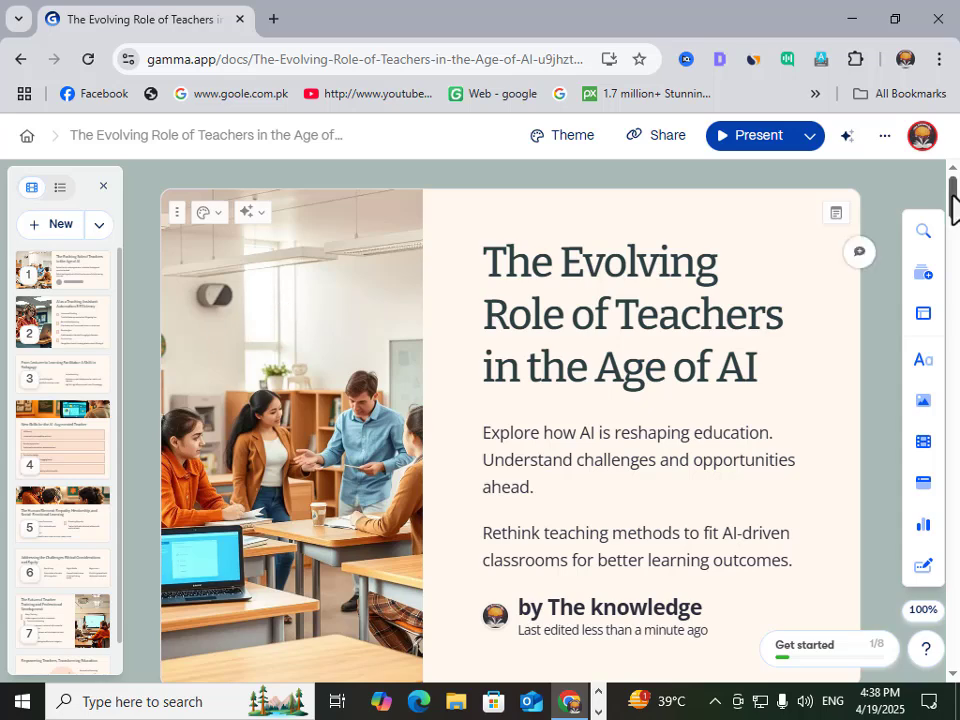
scroll(953, 210, "down", 1)
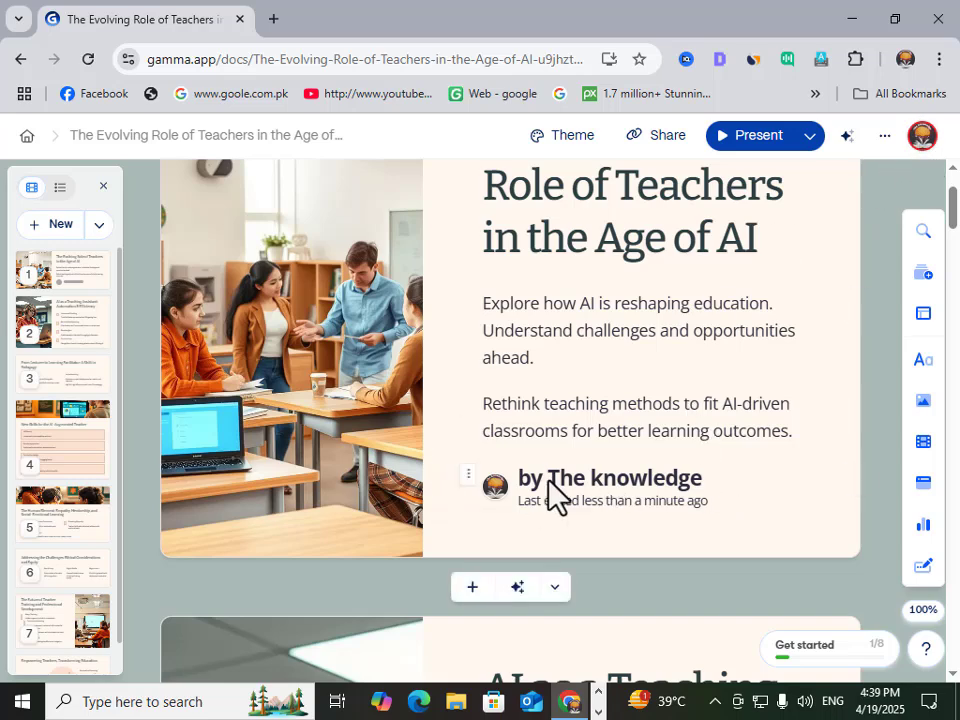
left_click(681, 482)
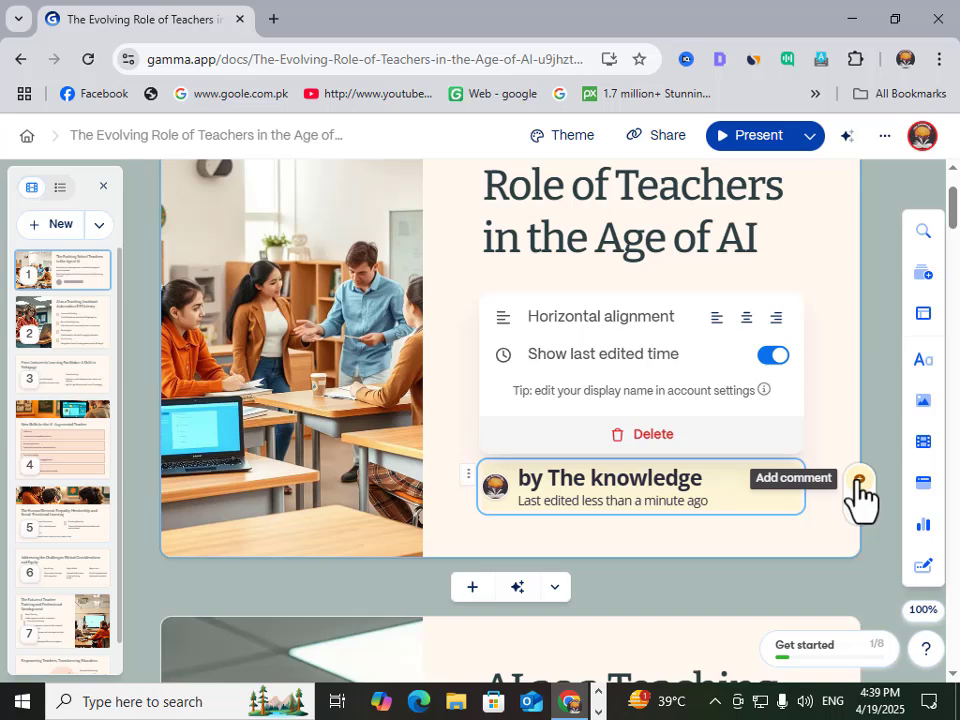
left_click(836, 257)
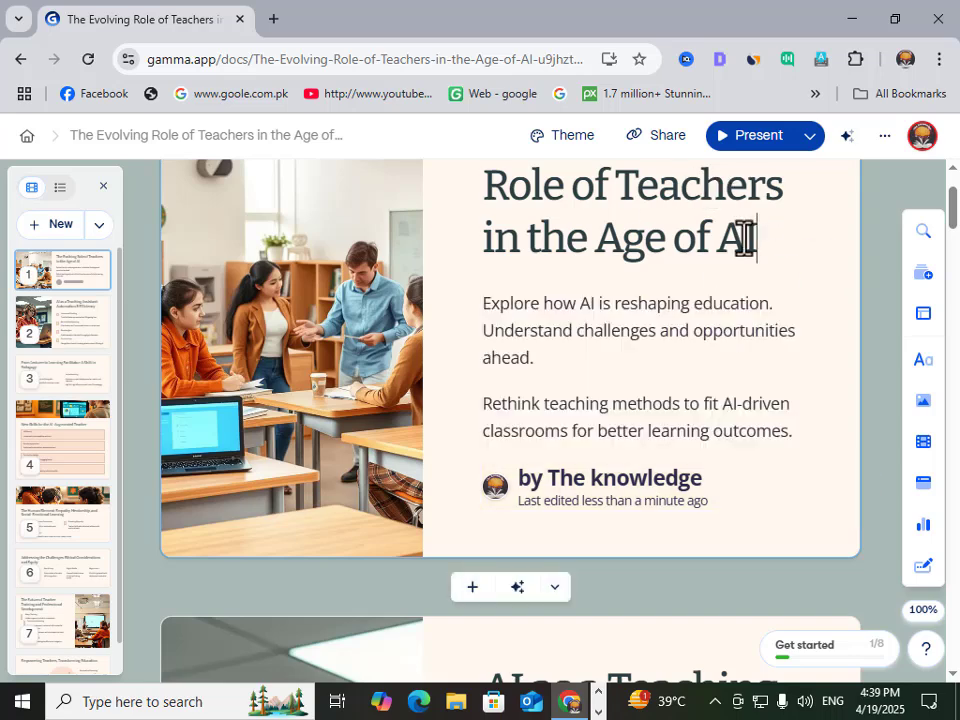
Select parts of the first card's title and opening paragraph to view their text formatting options, and clear the selection.
mouse_move(756, 240)
left_mouse_down()
mouse_move(536, 242)
mouse_move(748, 238)
left_mouse_up()
mouse_move(952, 210)
left_mouse_down()
mouse_move(952, 643)
mouse_move(945, 214)
left_mouse_up()
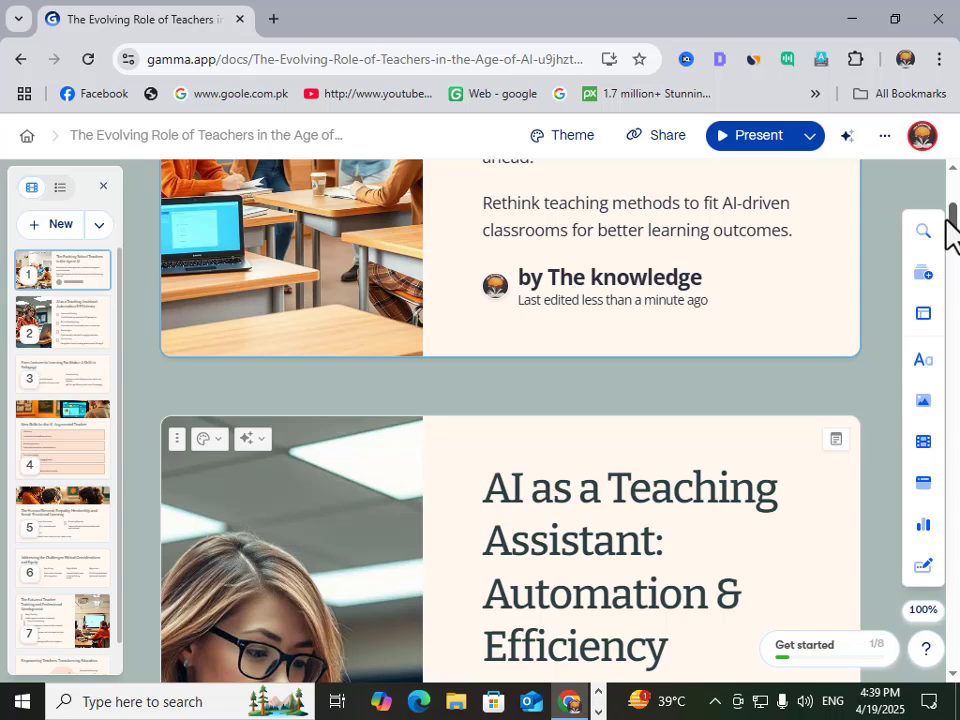
left_click_drag(955, 228, 955, 128)
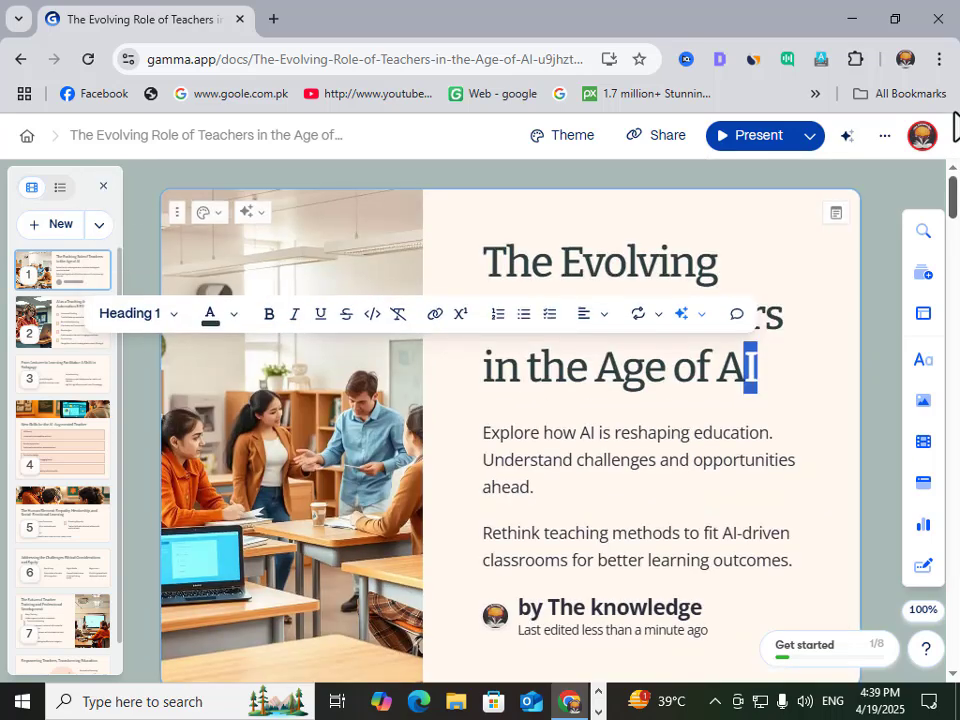
left_click(739, 439)
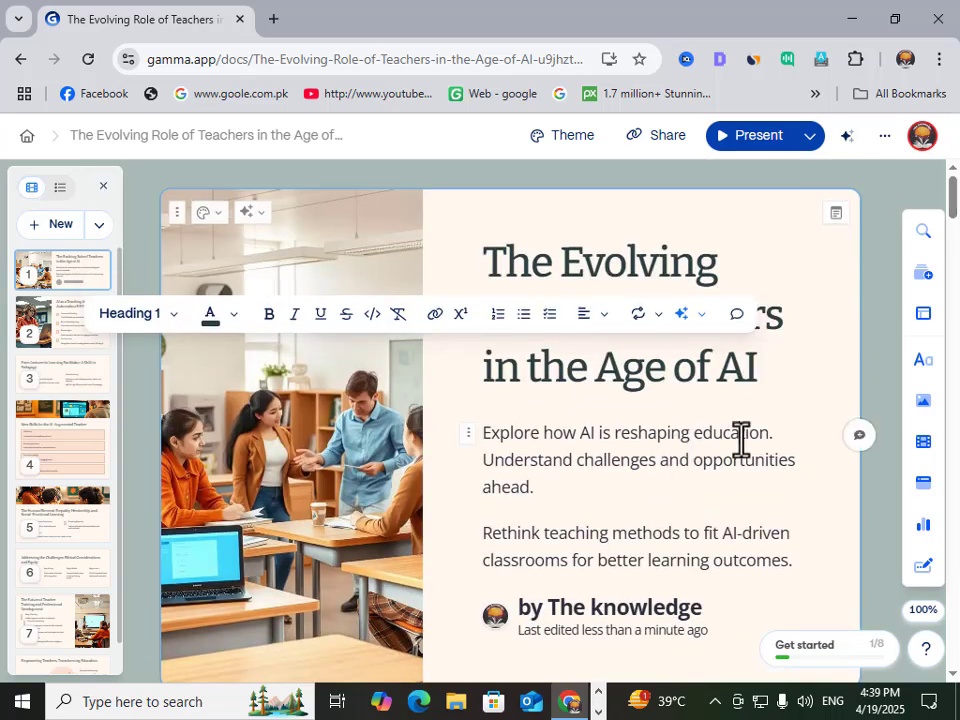
left_click_drag(595, 461, 531, 461)
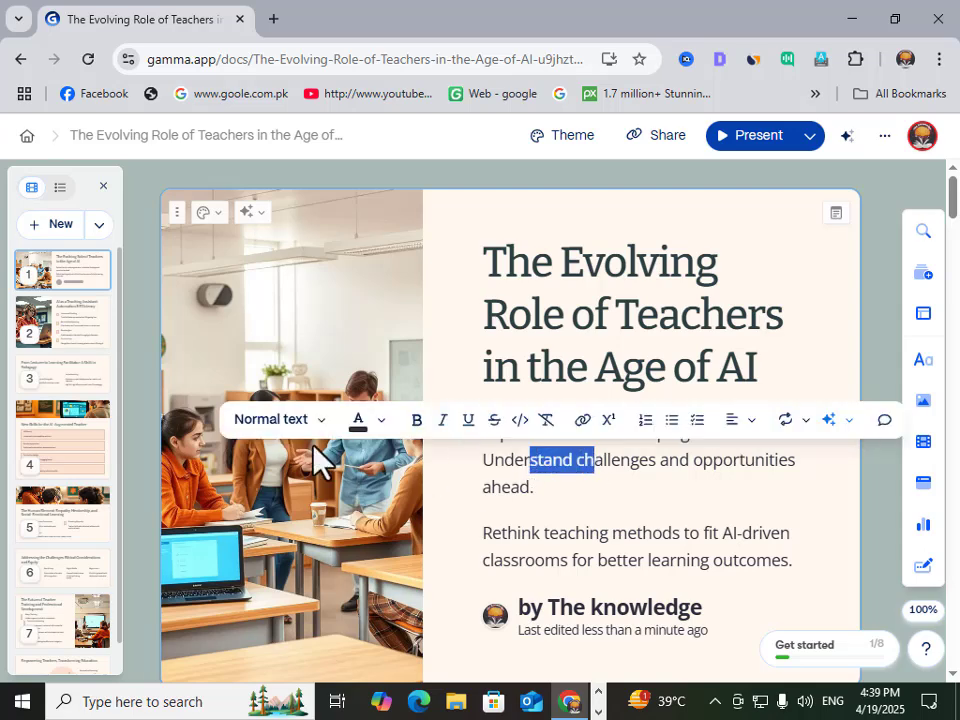
left_click(620, 478)
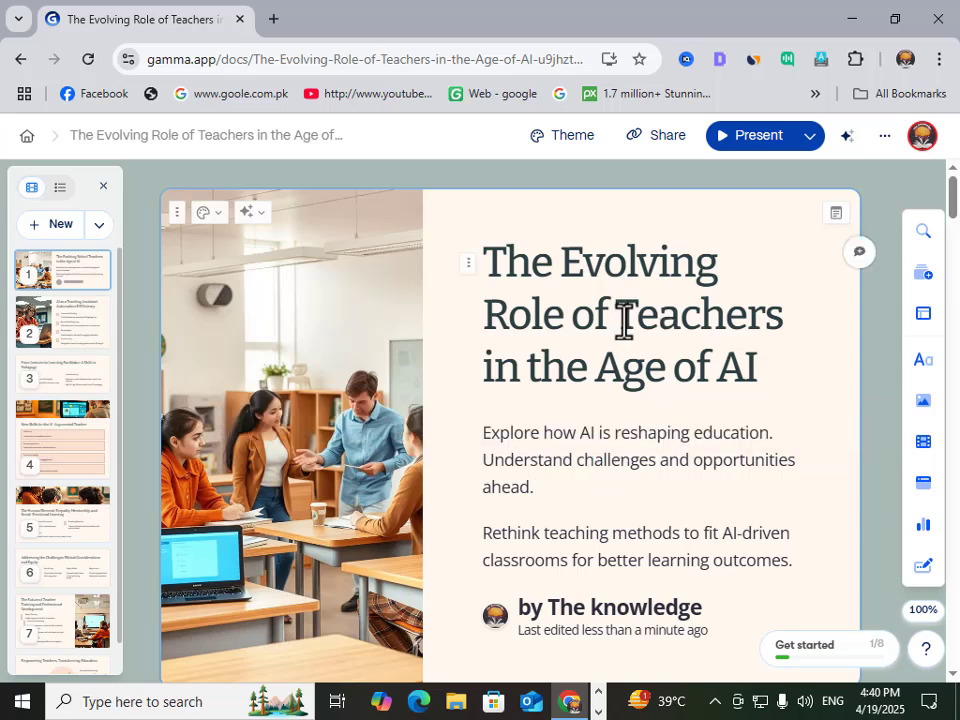
Look over the presentation's collaboration and export options, close the sharing dialog, and view the second card.
left_click(640, 140)
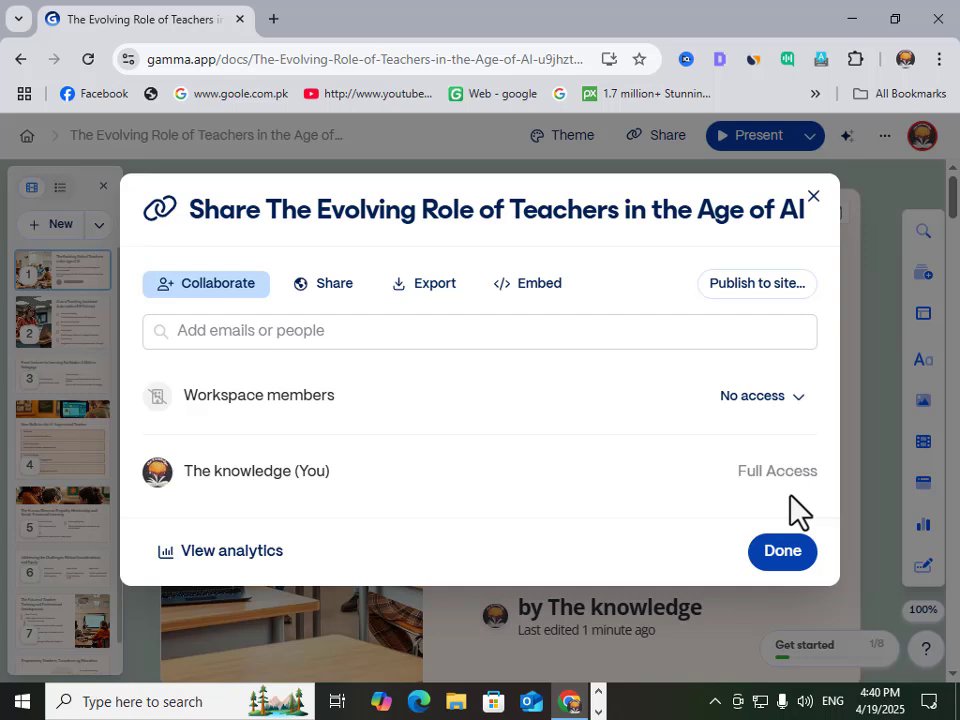
left_click(421, 290)
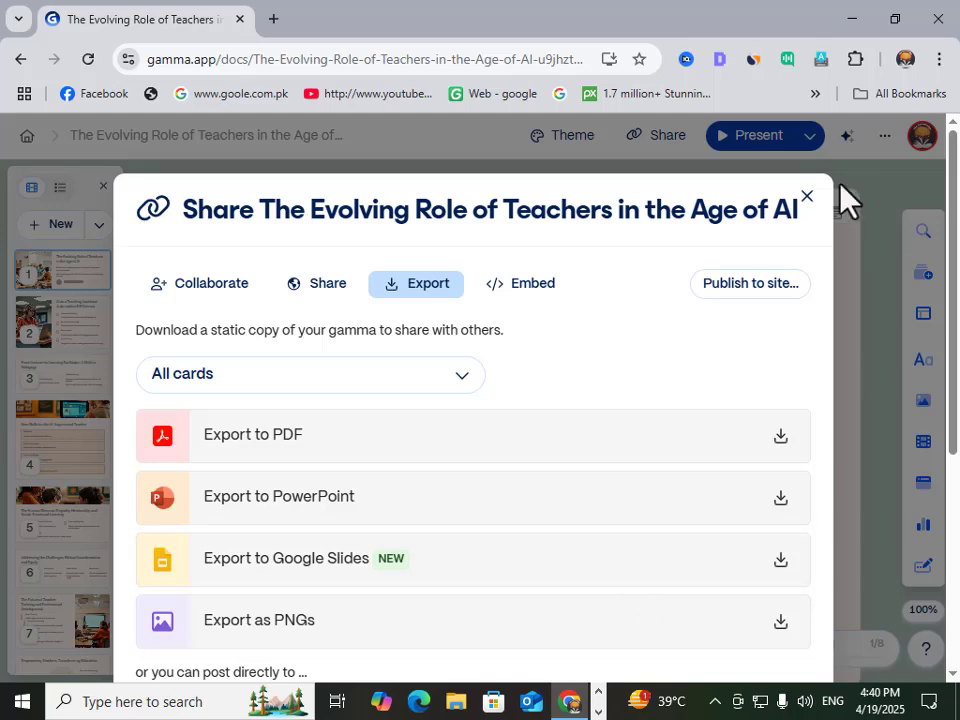
left_click(808, 206)
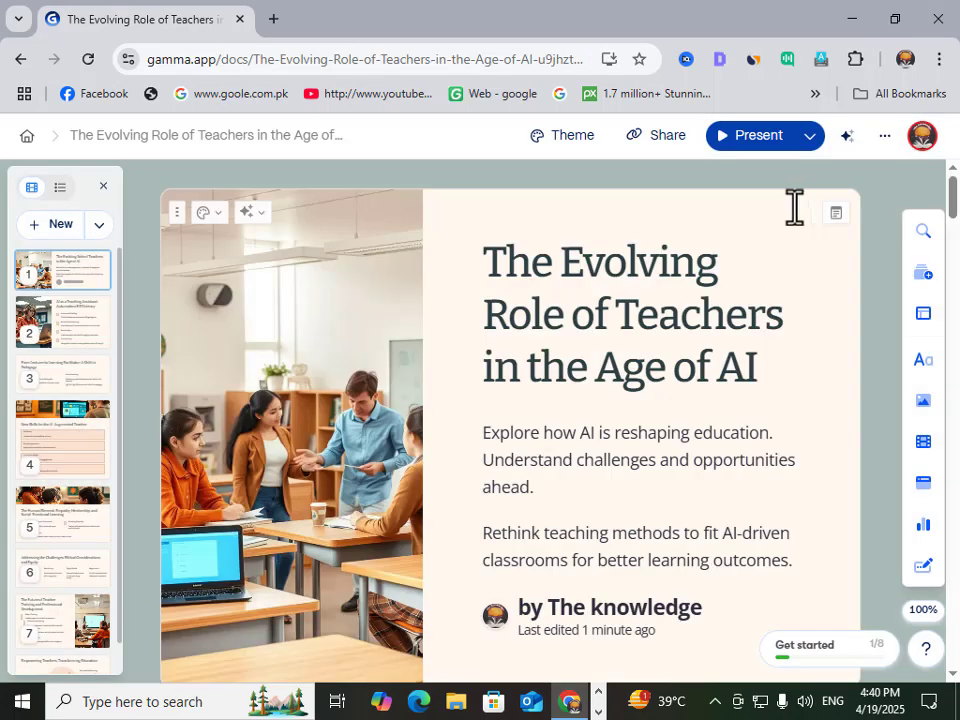
left_click_drag(952, 200, 955, 228)
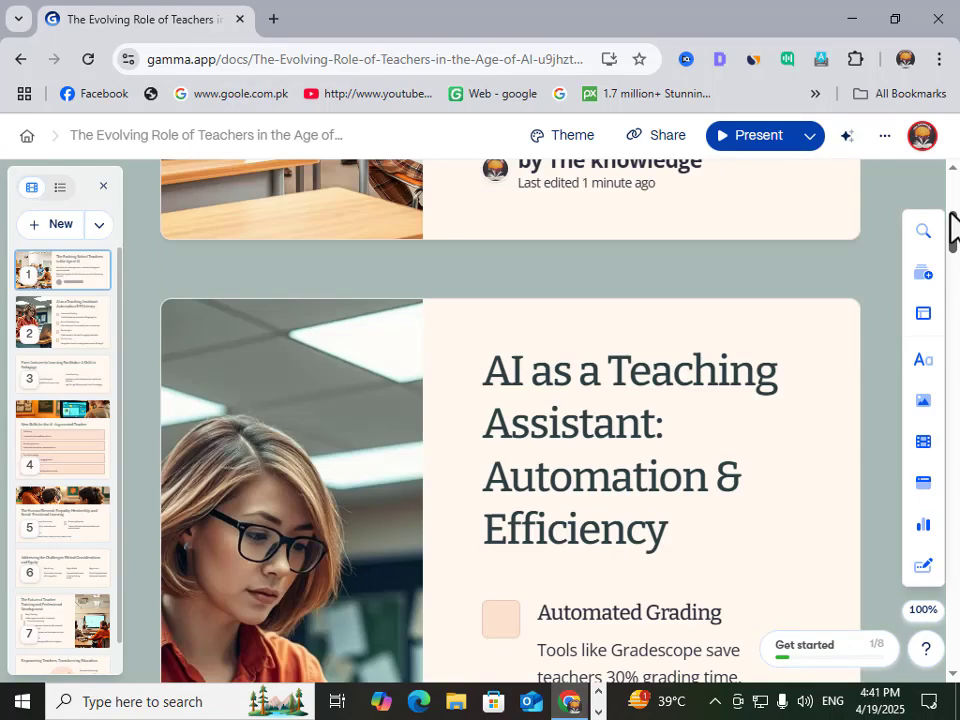